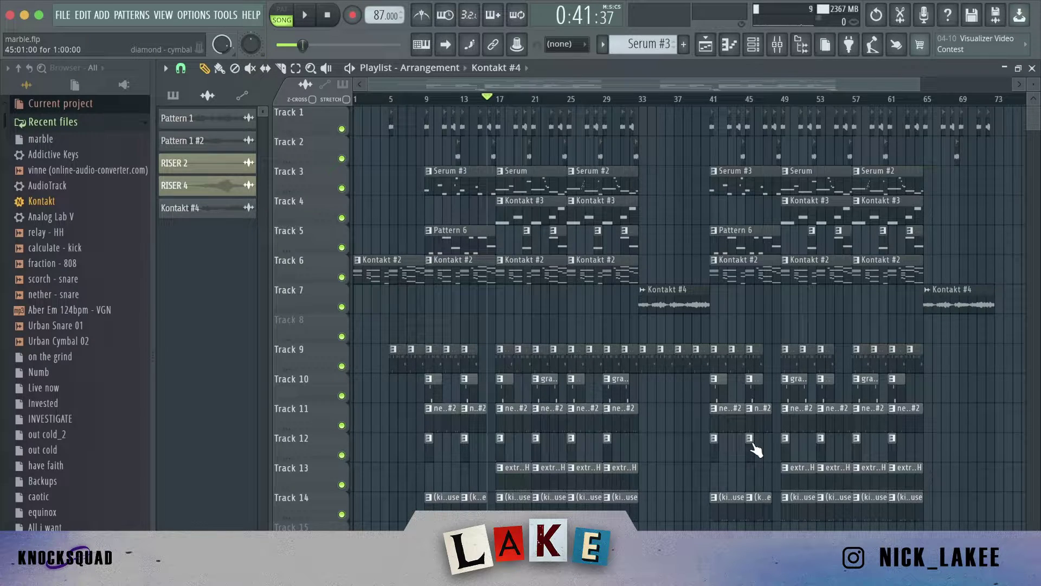
Play the full arrangement, and then only the Pattern 1 and Pattern 1 #2 audio clips on Tracks 1 and 2 from bar 17.
key(space)
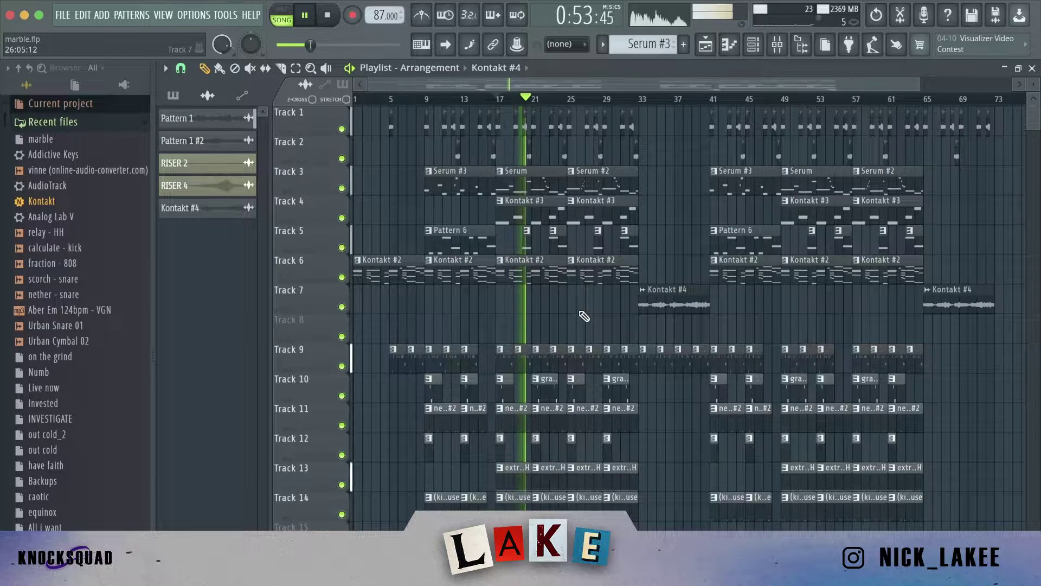
key(space)
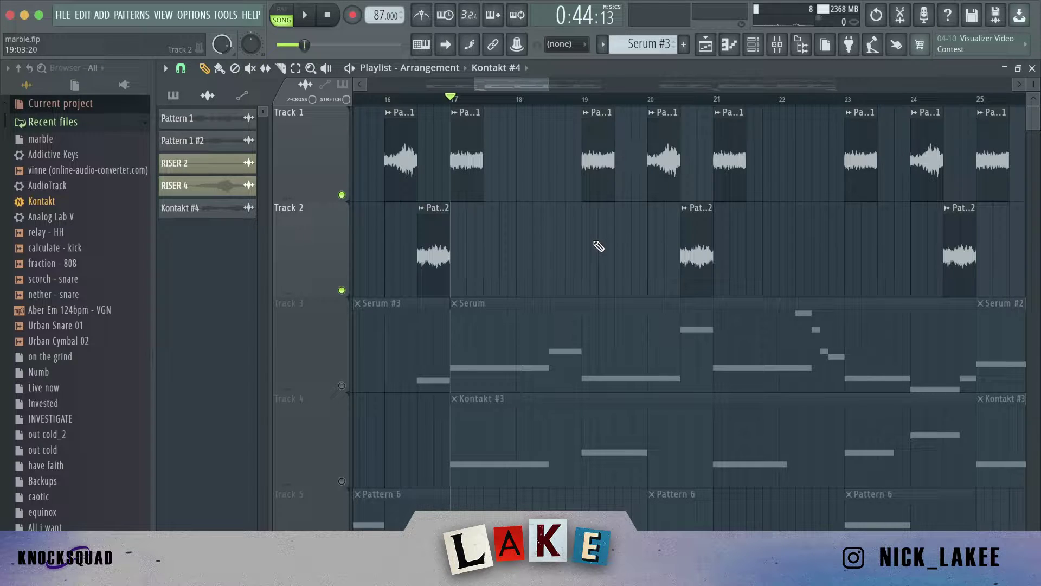
key(space)
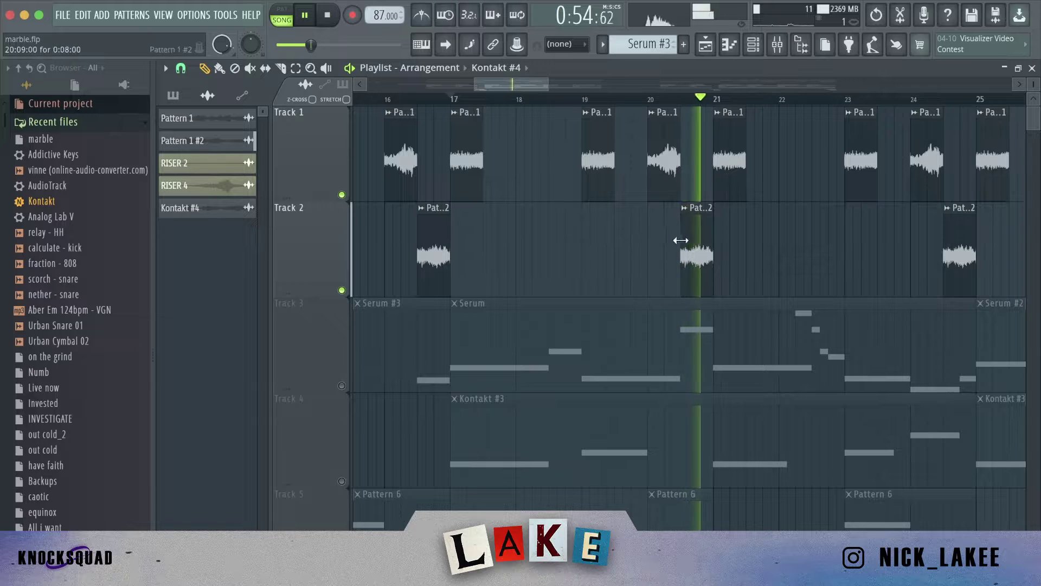
key(space)
Inspect the Pattern 1 mixer track's effects: Fruity parametric EQ 2, Fruity Flangus, Fruity Delay 3 and RC-20 Retro Color.
click(784, 47)
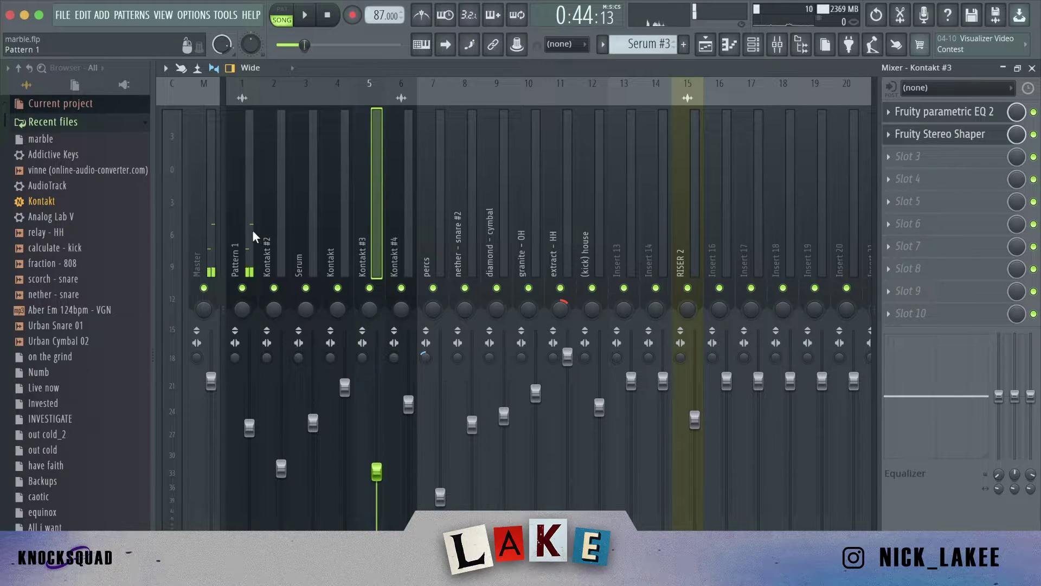
click(252, 229)
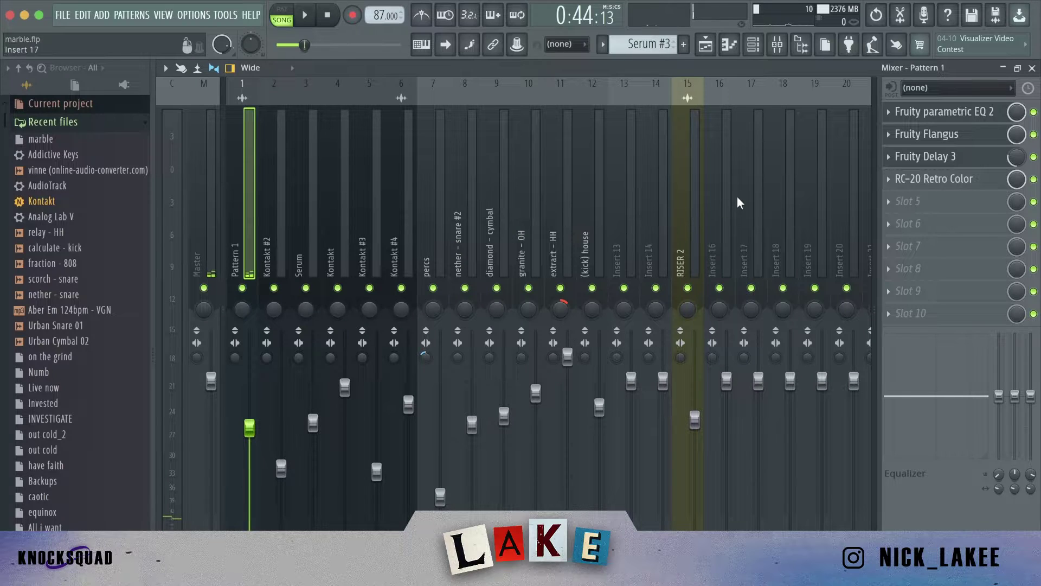
click(979, 114)
click(976, 115)
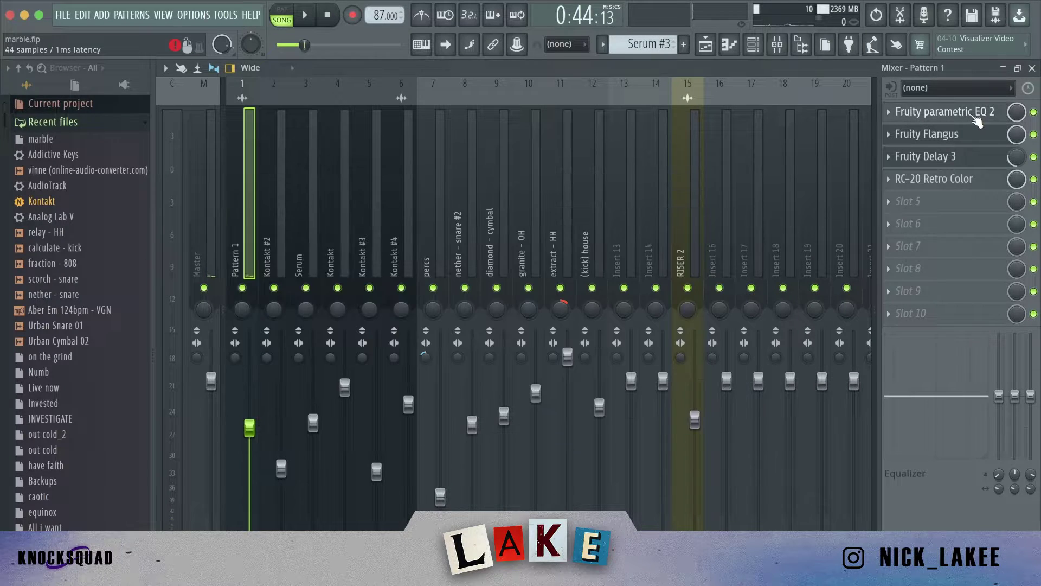
click(959, 136)
click(961, 158)
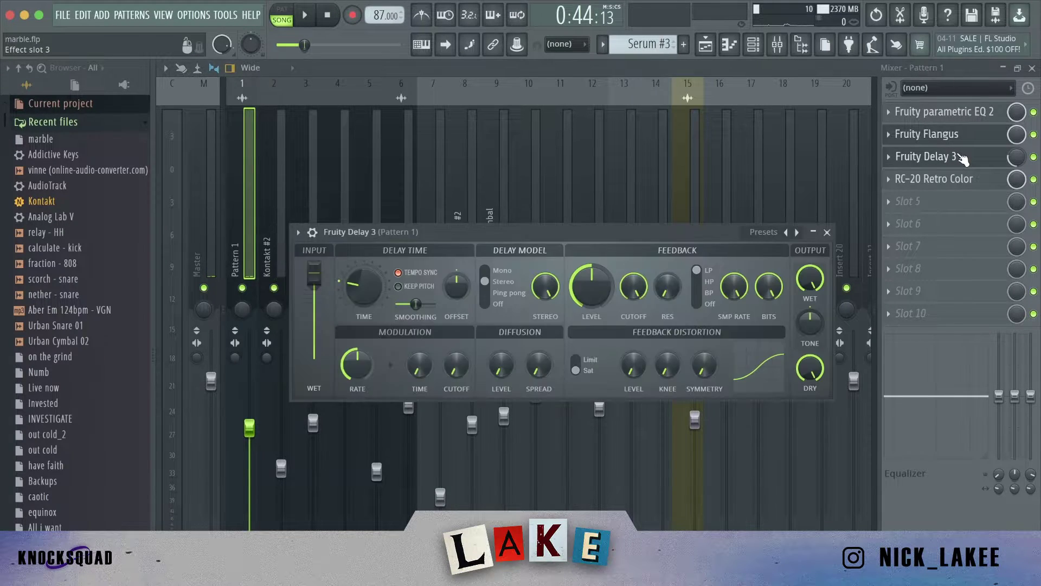
click(962, 181)
click(962, 181)
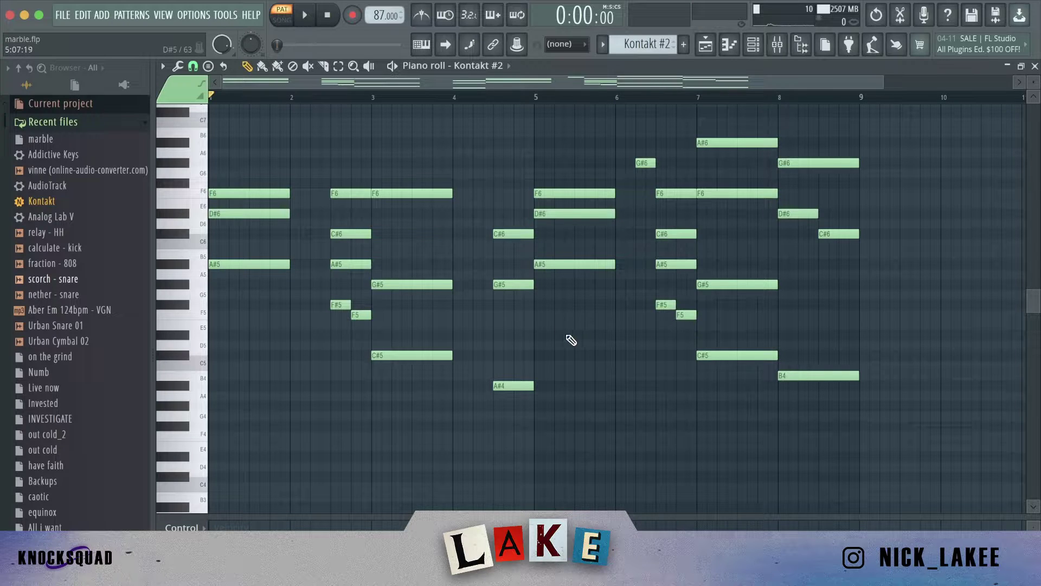
Play the eight-bar Kontakt #2 chord pattern in the piano roll.
key(space)
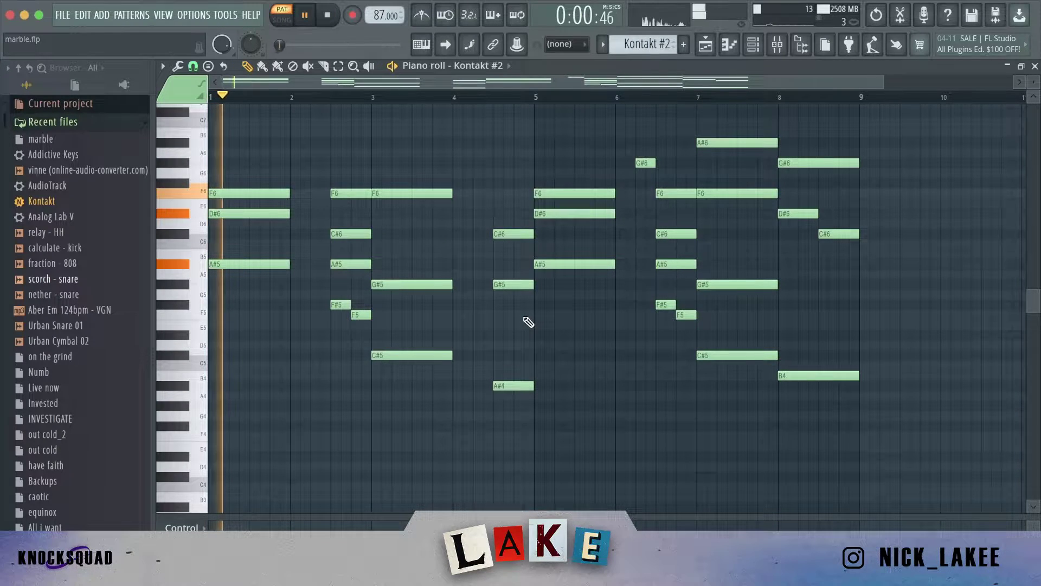
scroll(551, 355, up, 3)
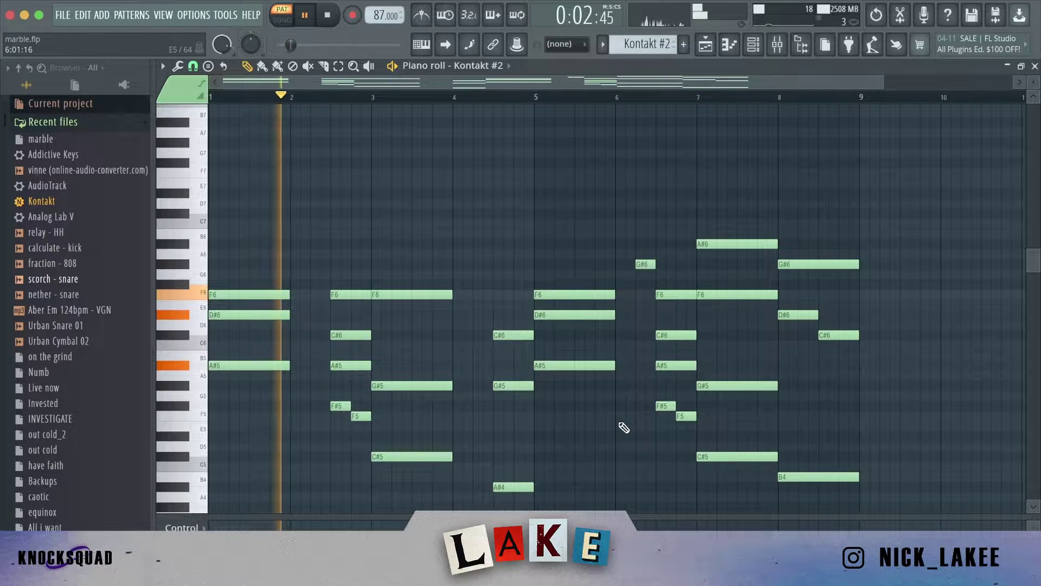
scroll(623, 427, down, 3)
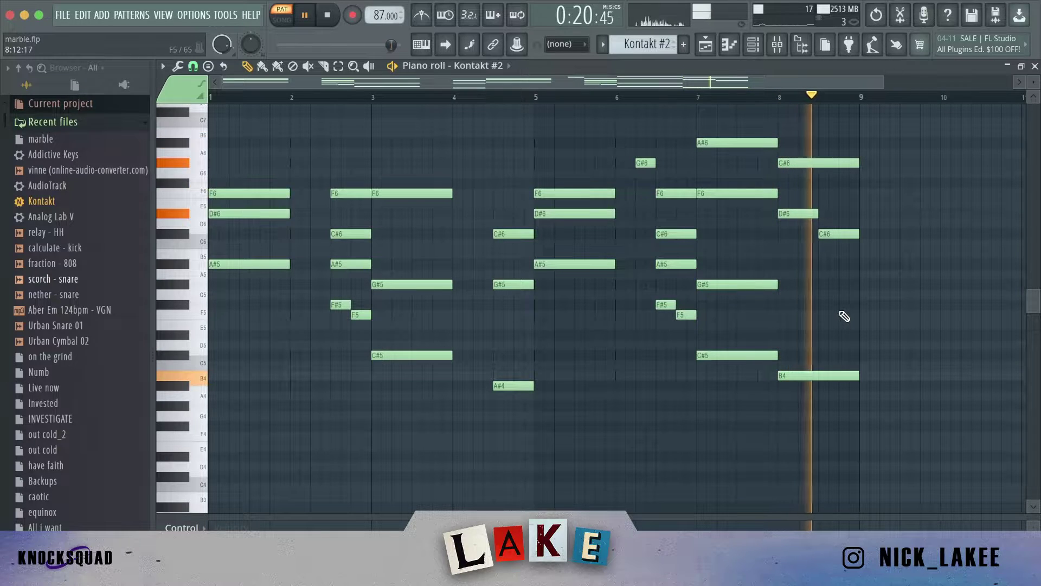
key(space)
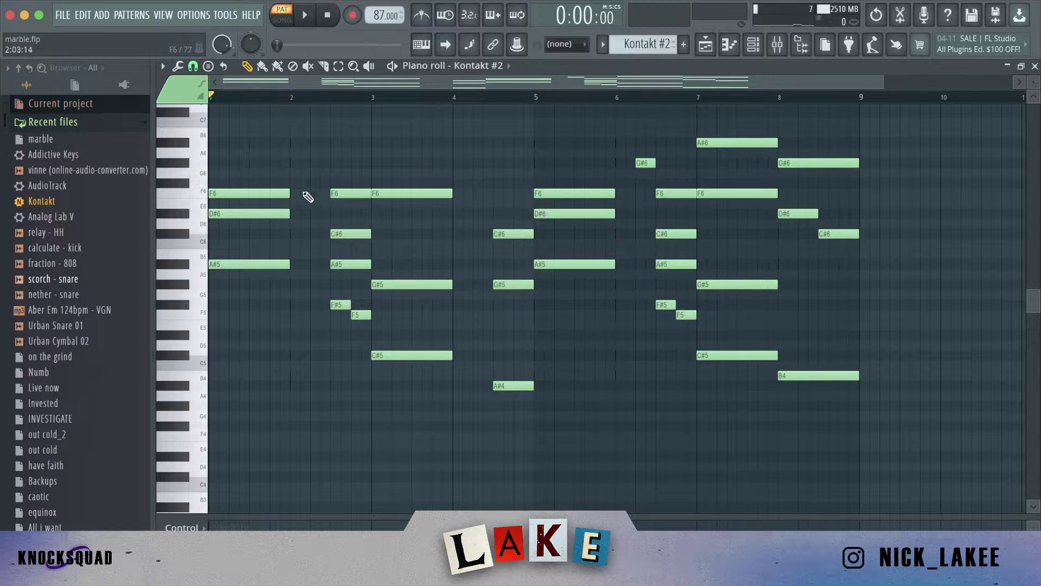
Try revoicing the first chord of Kontakt #2 by raising A#5 an octave and moving F6 to F#6 and back.
click(268, 264)
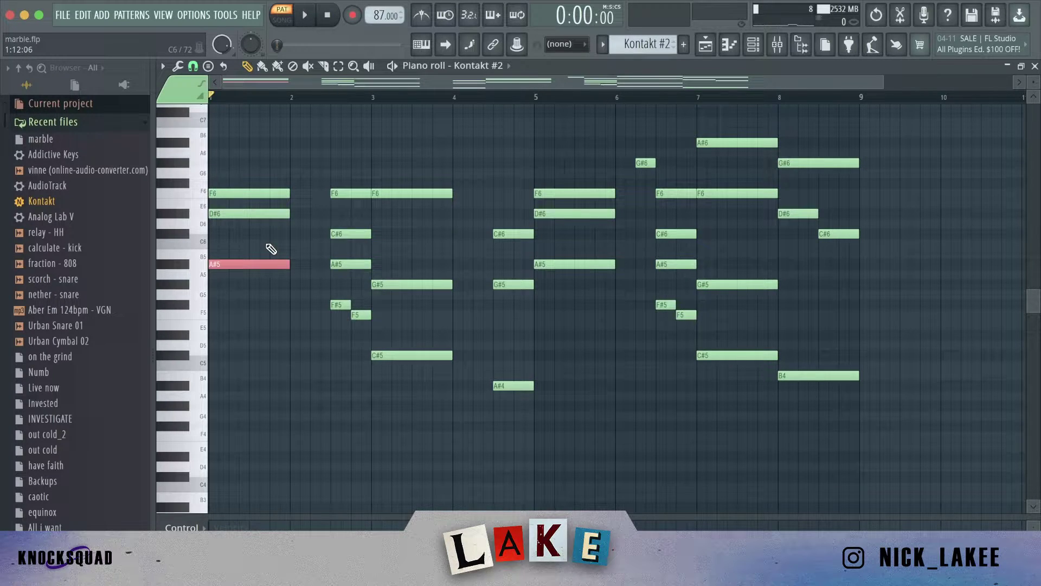
key(ctrl+Up)
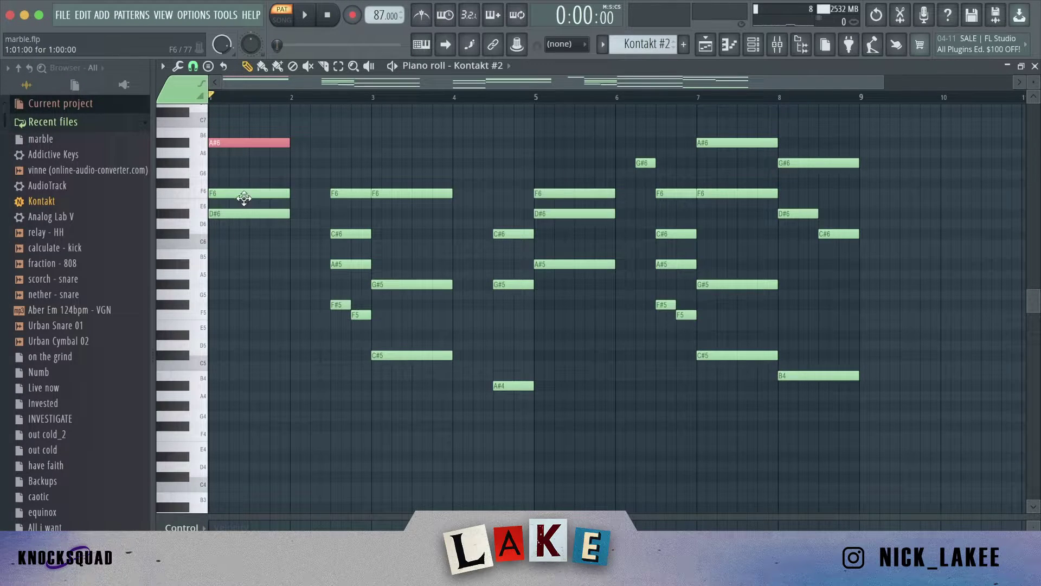
drag(244, 198, 241, 184)
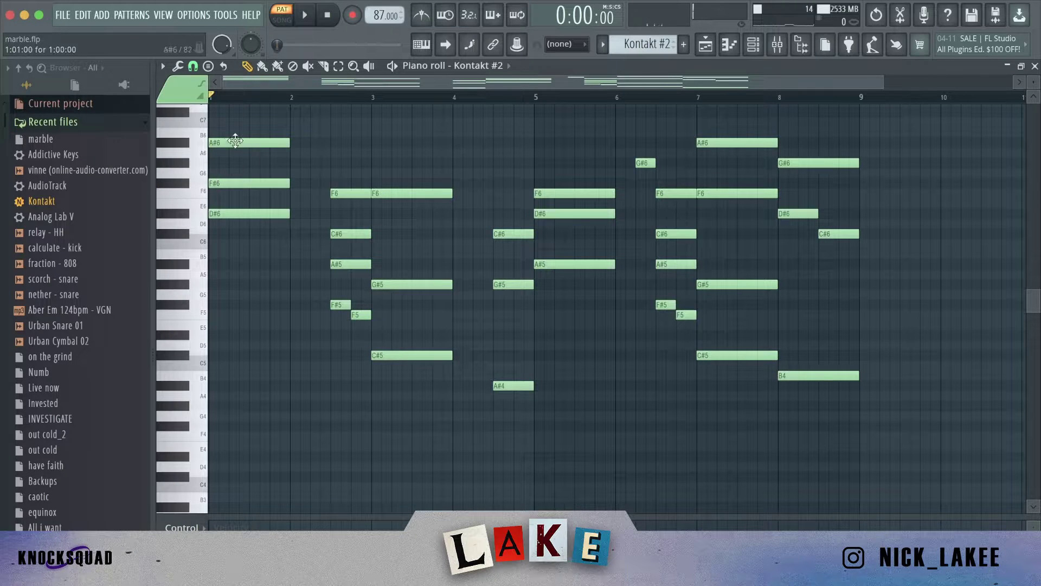
click(222, 193)
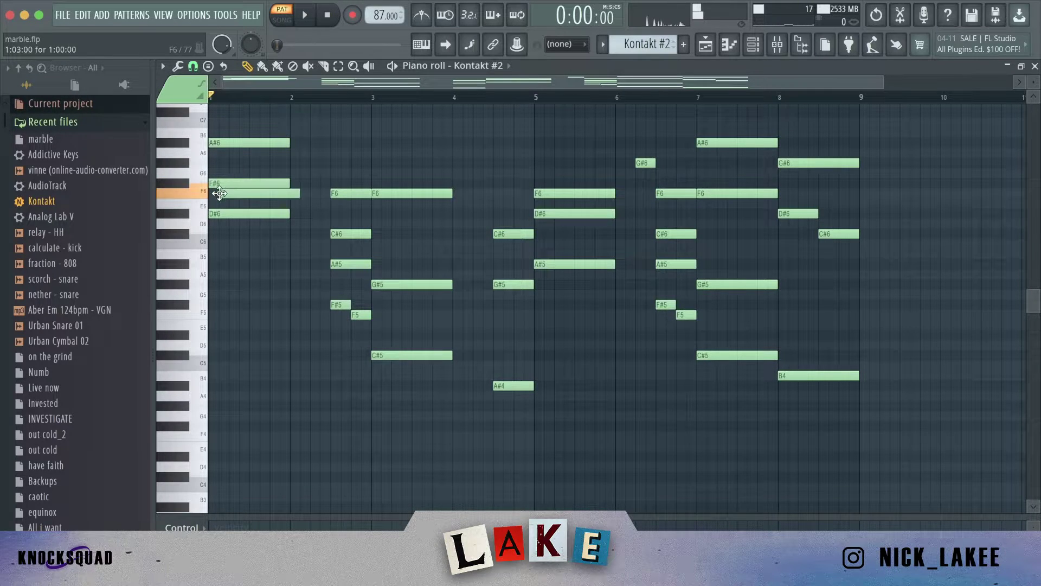
right_click(225, 182)
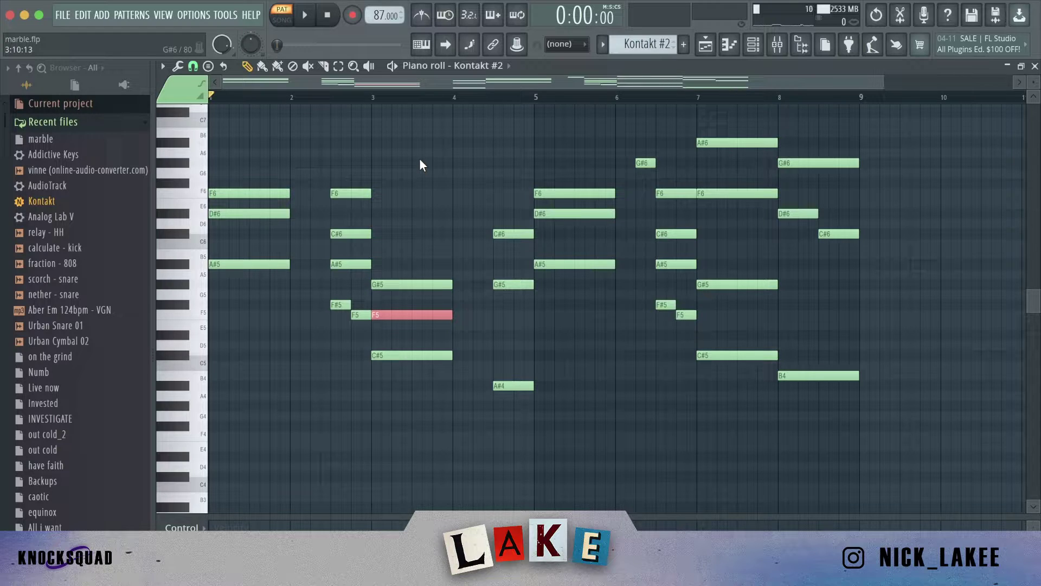
Raise the F5 note at bar 3 by an octave, and try the A#4 note in bar 4 an octave higher.
key(ctrl+Up)
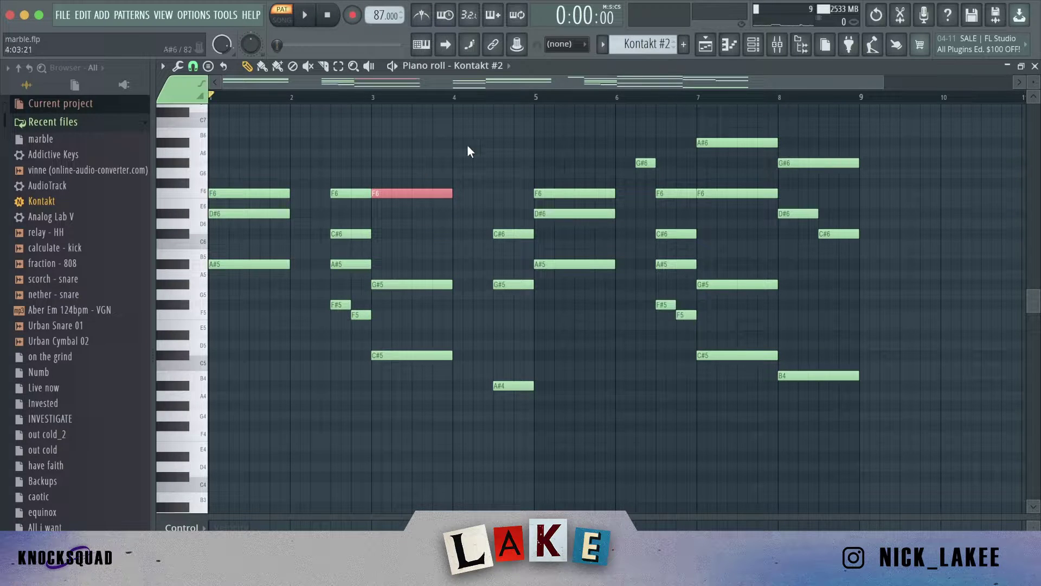
click(509, 385)
key(ctrl+Up)
key(ctrl+Down)
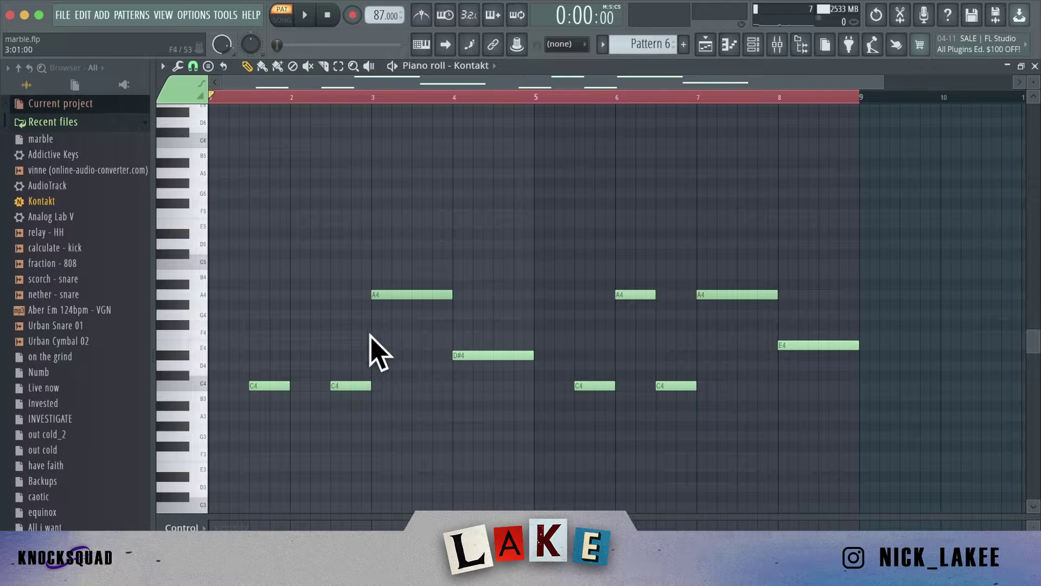
Play Pattern 6 and inspect Fruity parametric EQ 2 and Fruity Reeverb 2 on its Kontakt mixer track.
key(space)
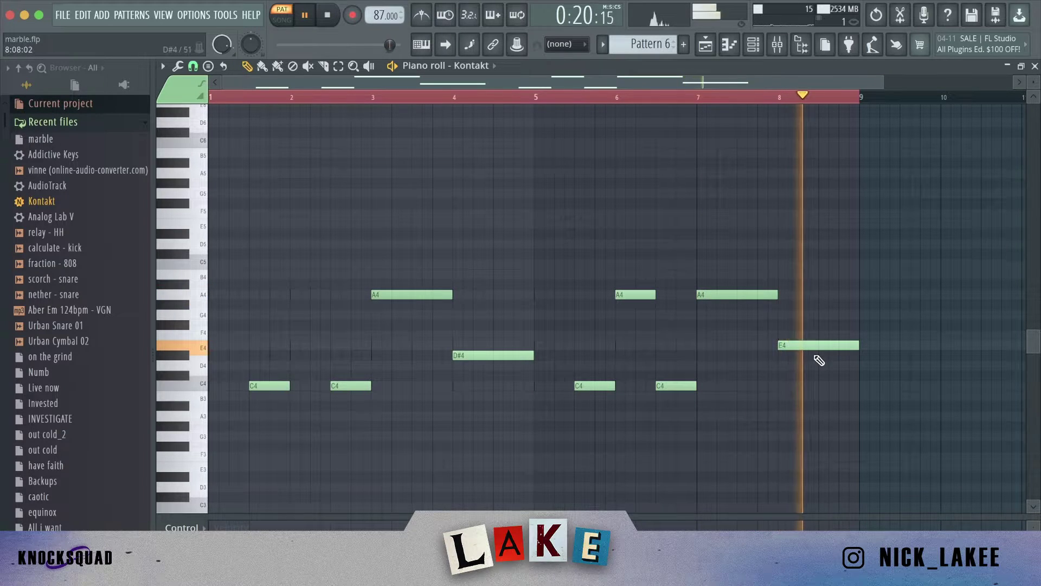
click(779, 47)
key(space)
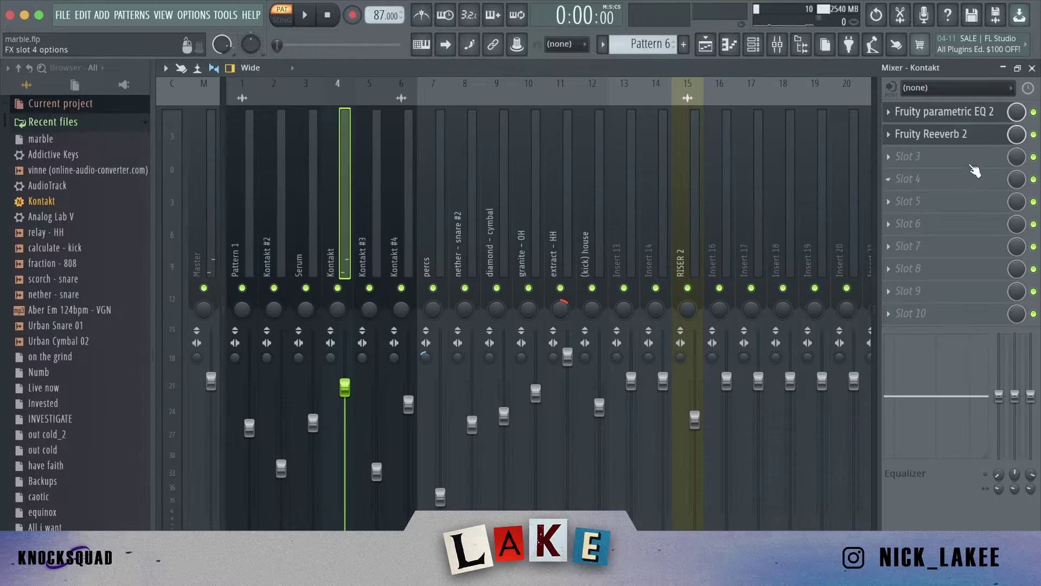
click(970, 114)
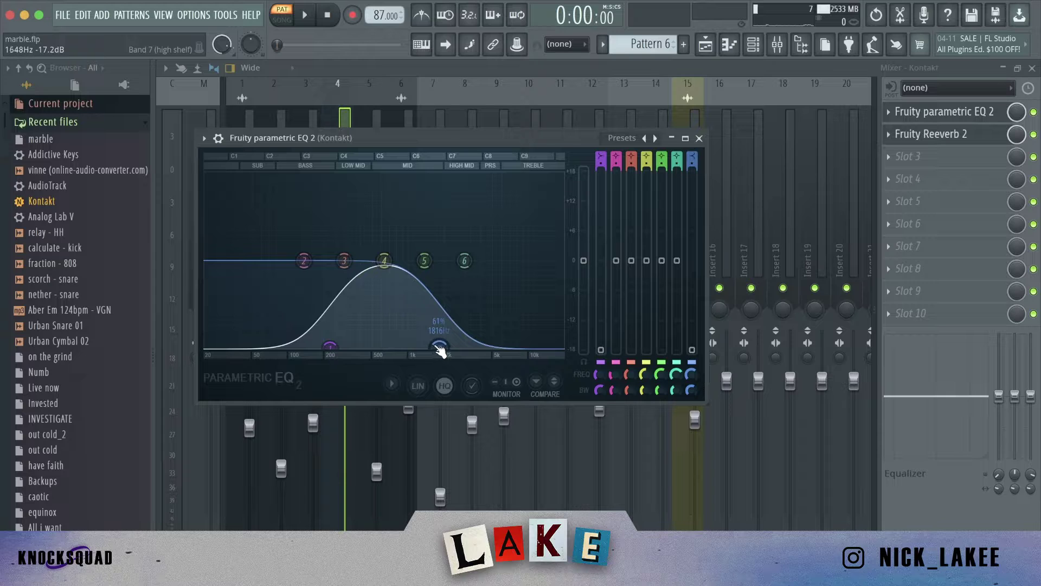
click(930, 134)
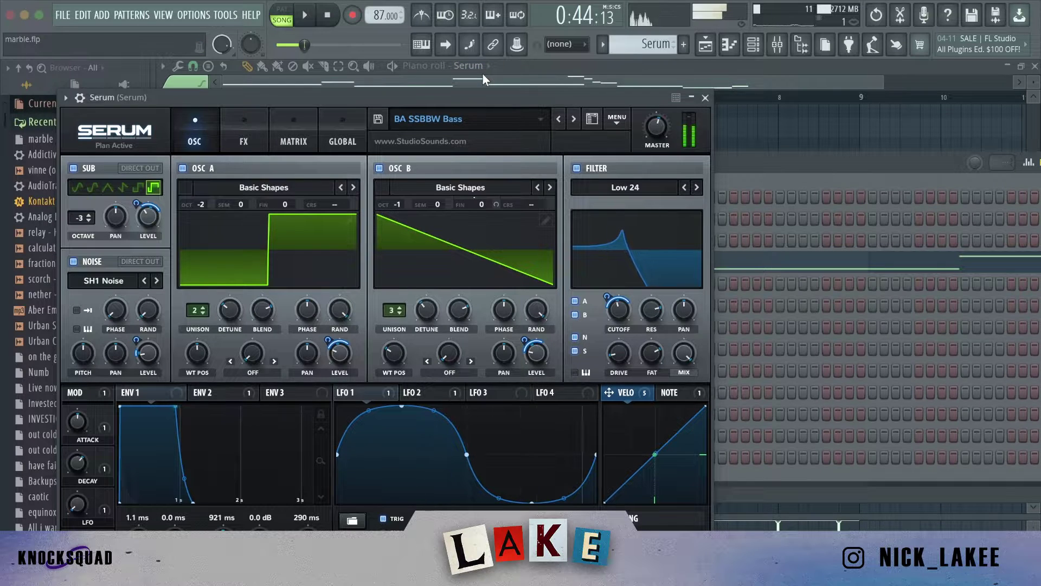
Play the Serum bass pattern in the piano roll, and replay the descending run from about bar 6.
click(656, 62)
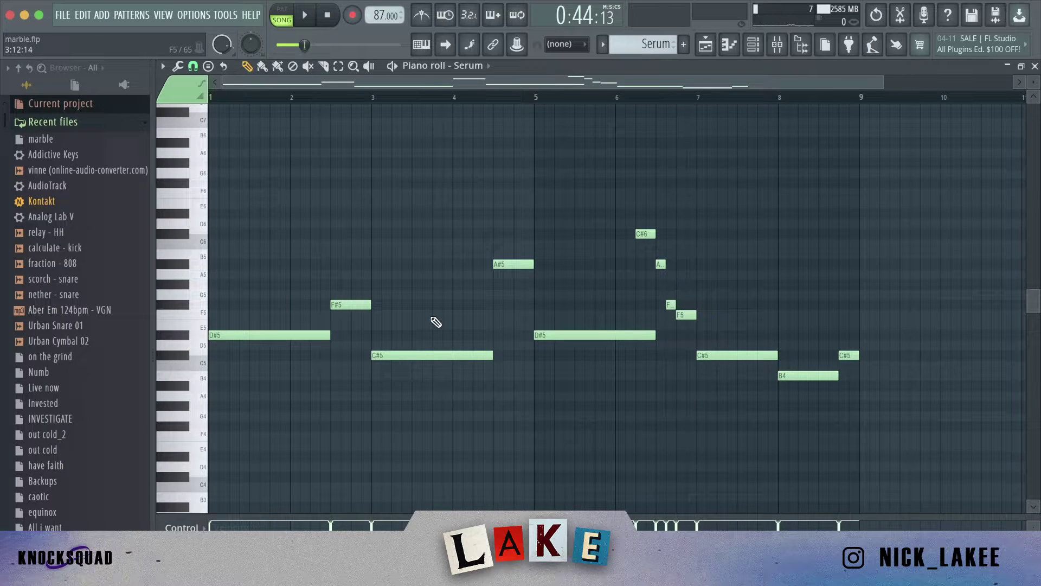
key(space)
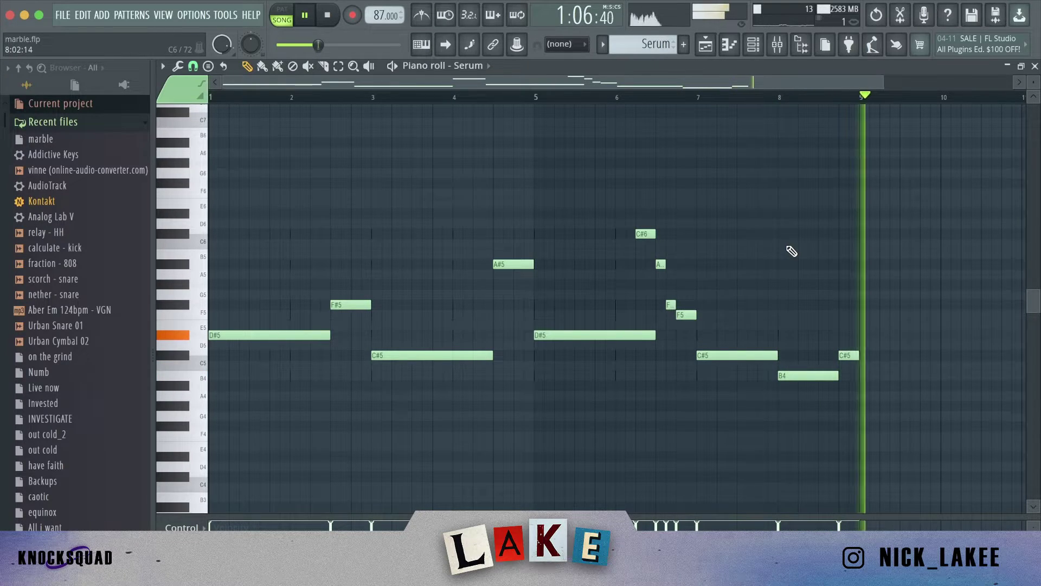
key(space)
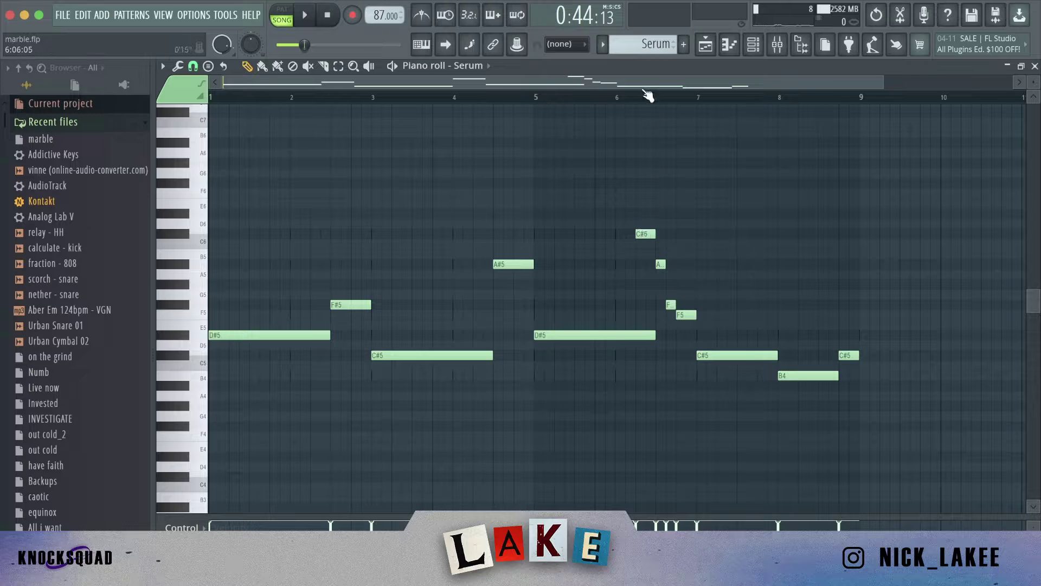
key(space)
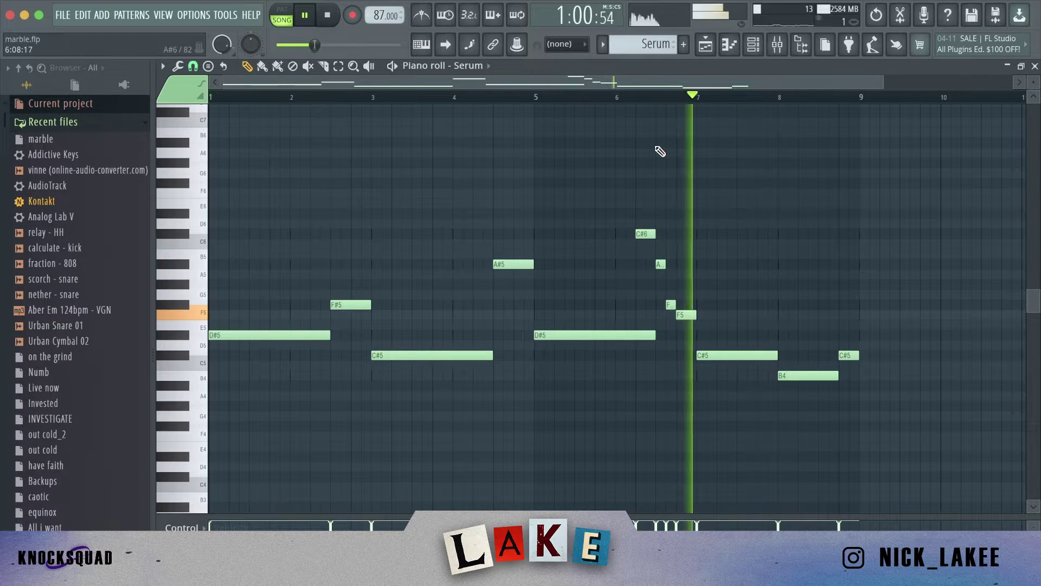
key(space)
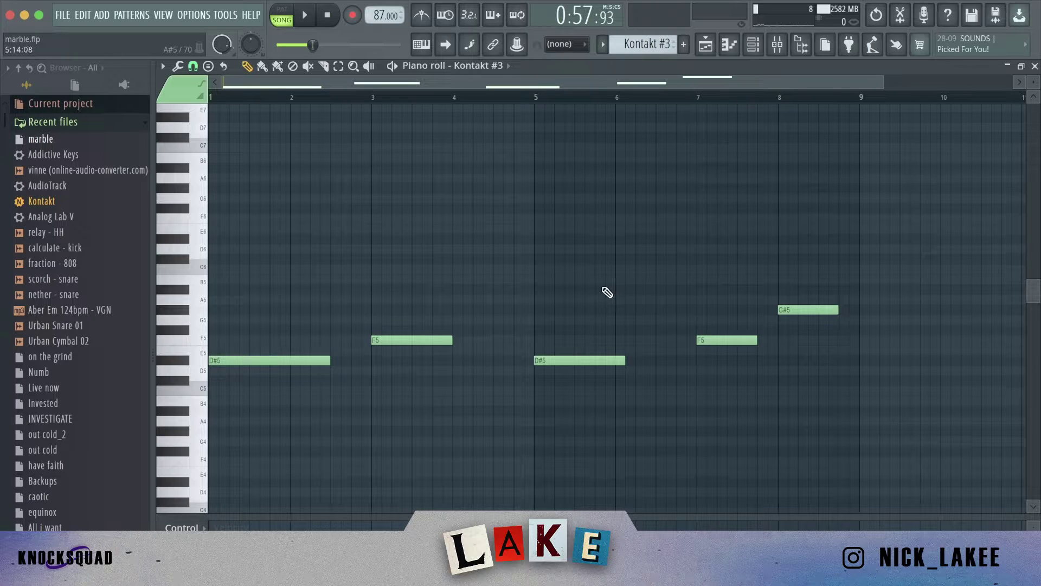
Play the Kontakt #3 melody, and then the arrangement from bar 17 in the playlist.
key(space)
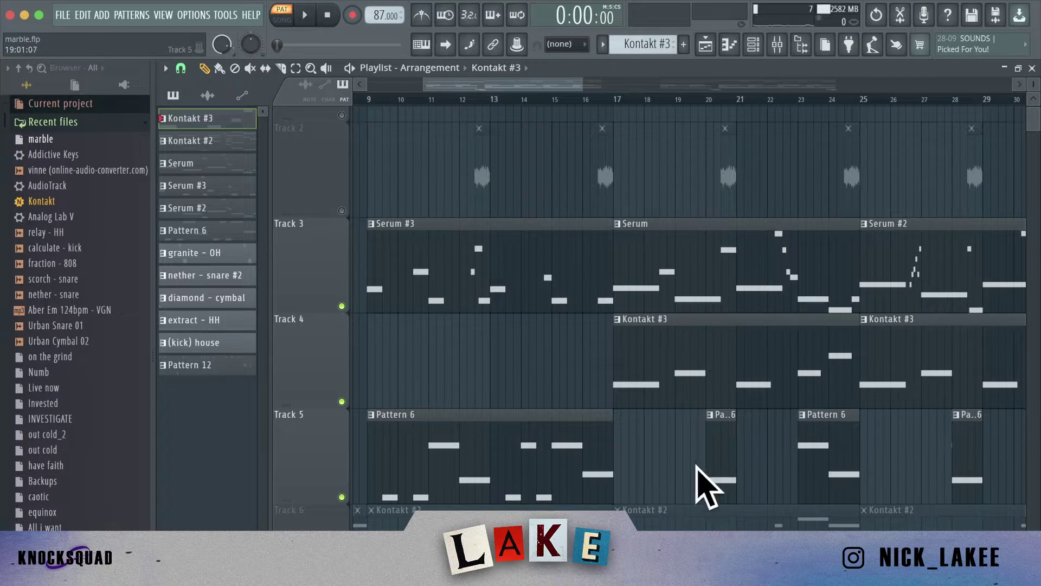
drag(562, 80, 593, 93)
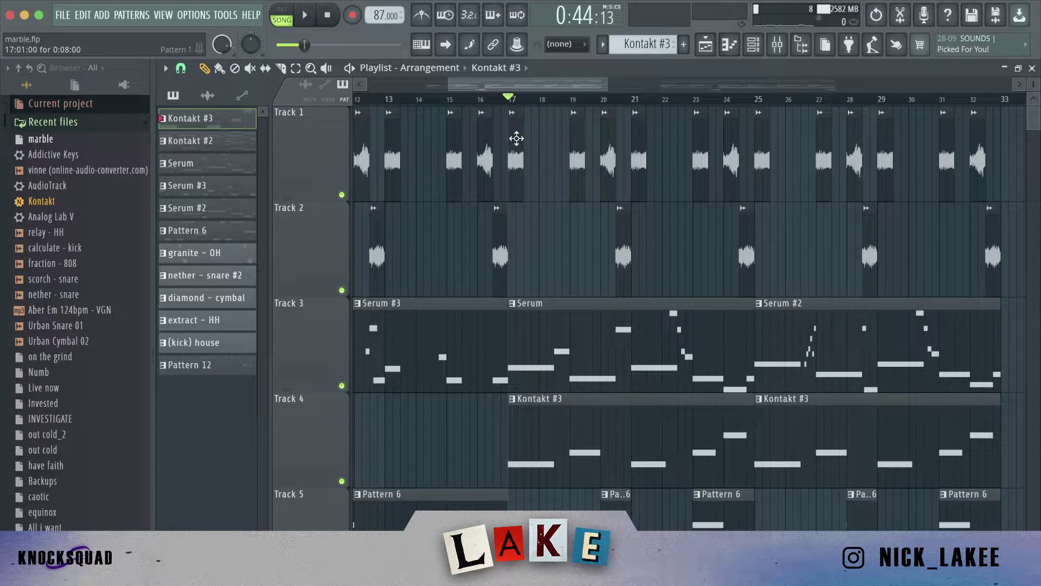
click(301, 21)
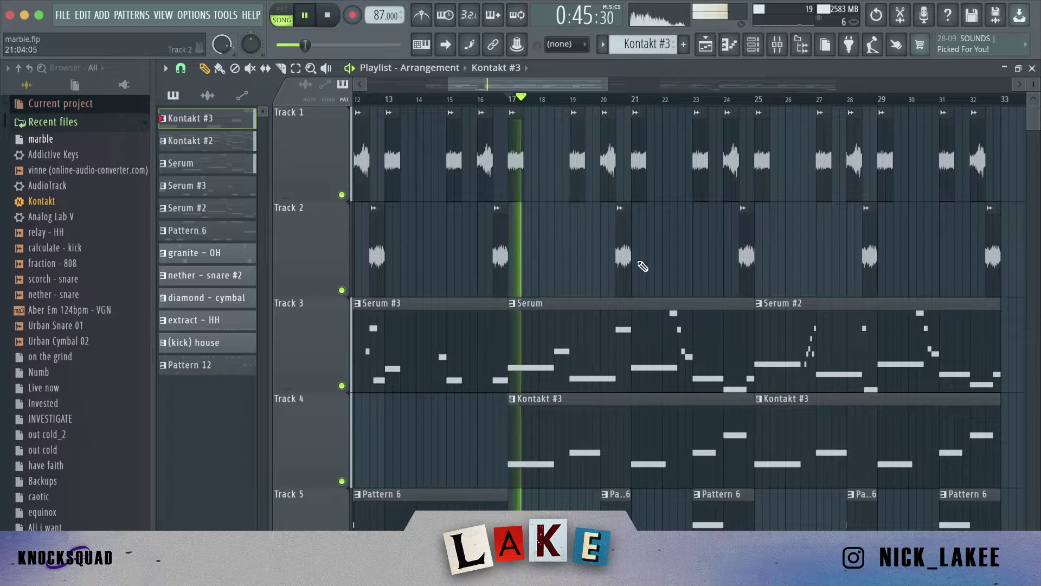
scroll(614, 103, down, 4)
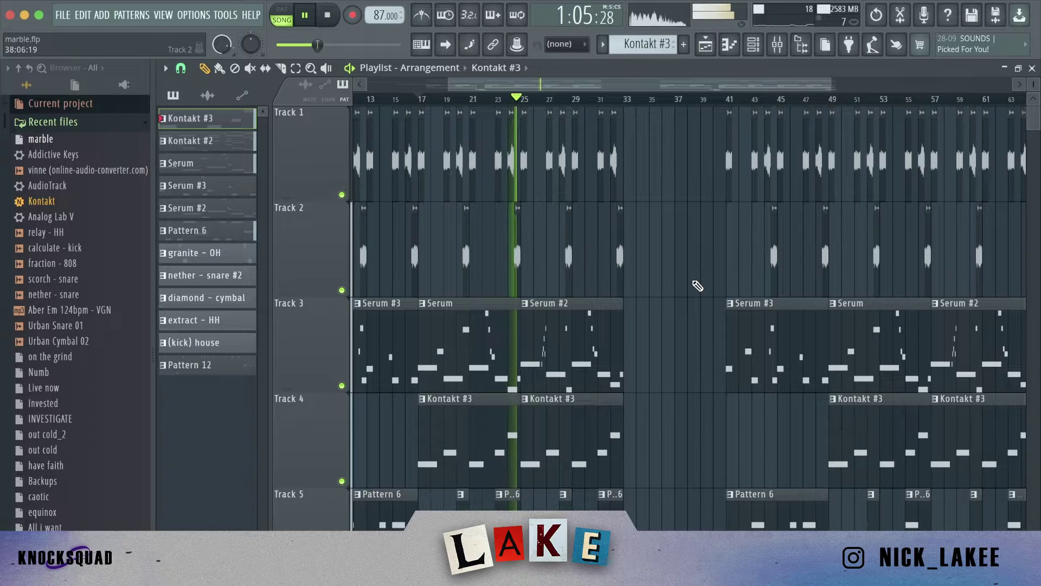
key(space)
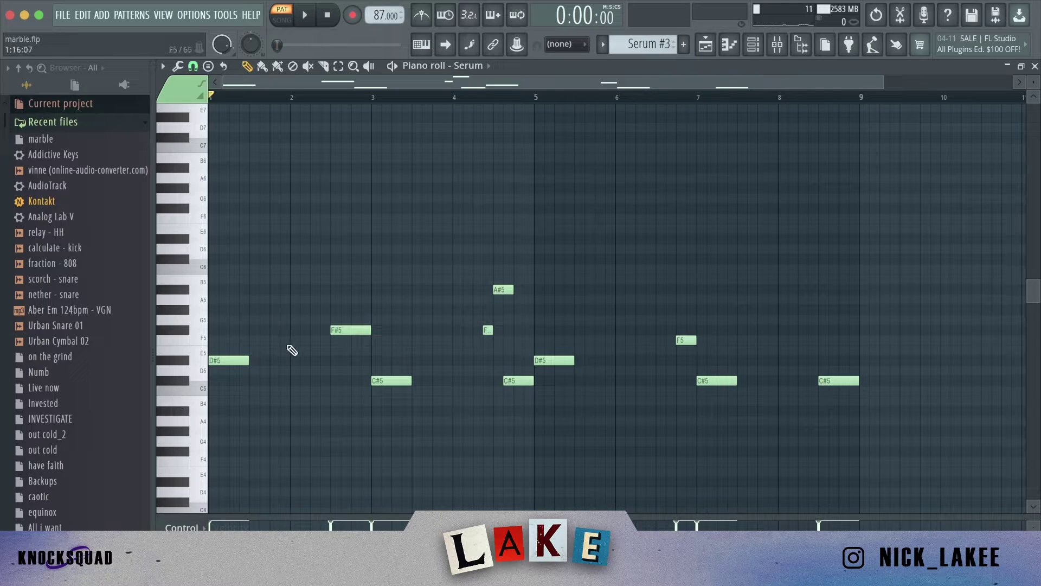
Play the opening bars of the Serum #3 bass pattern in the piano roll.
click(307, 17)
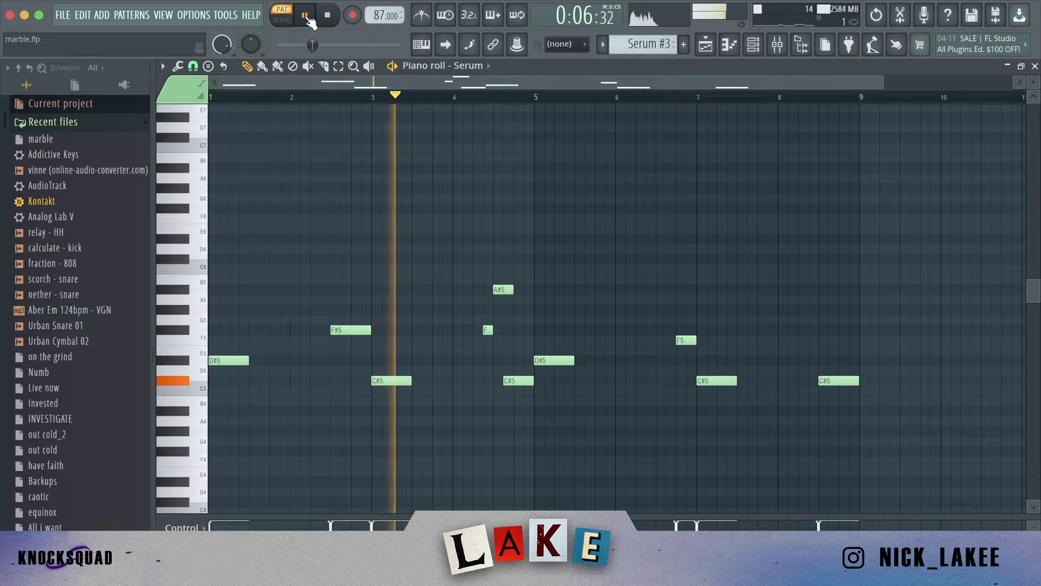
click(304, 16)
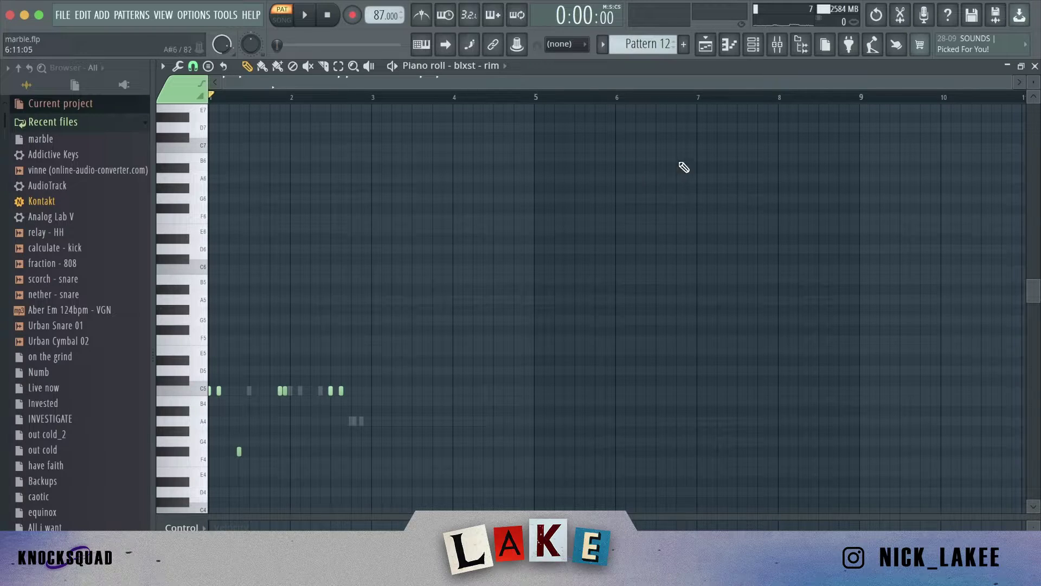
Show the channel rack and play Pattern 12's rim and snare percussion.
click(752, 46)
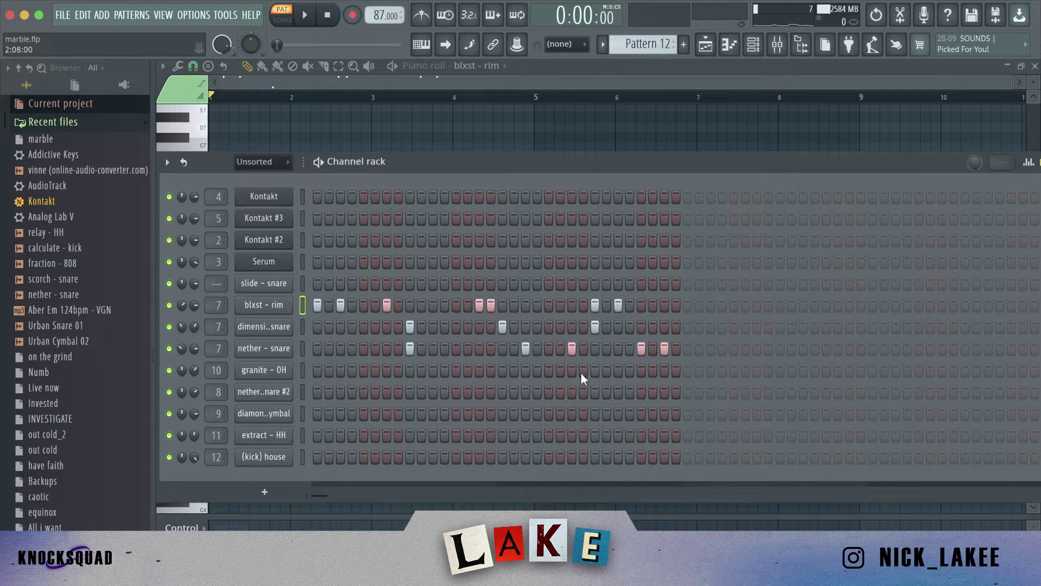
key(space)
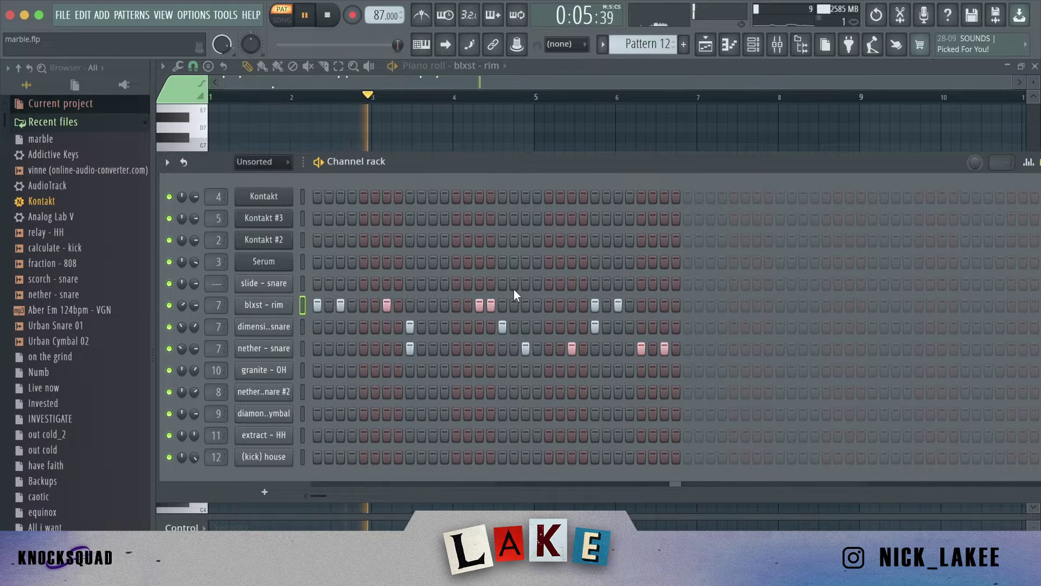
key(space)
Inspect Fruity parametric EQ 2 and RC-20 Retro Color on the percs mixer track, and play Pattern 12 through them.
key(F9)
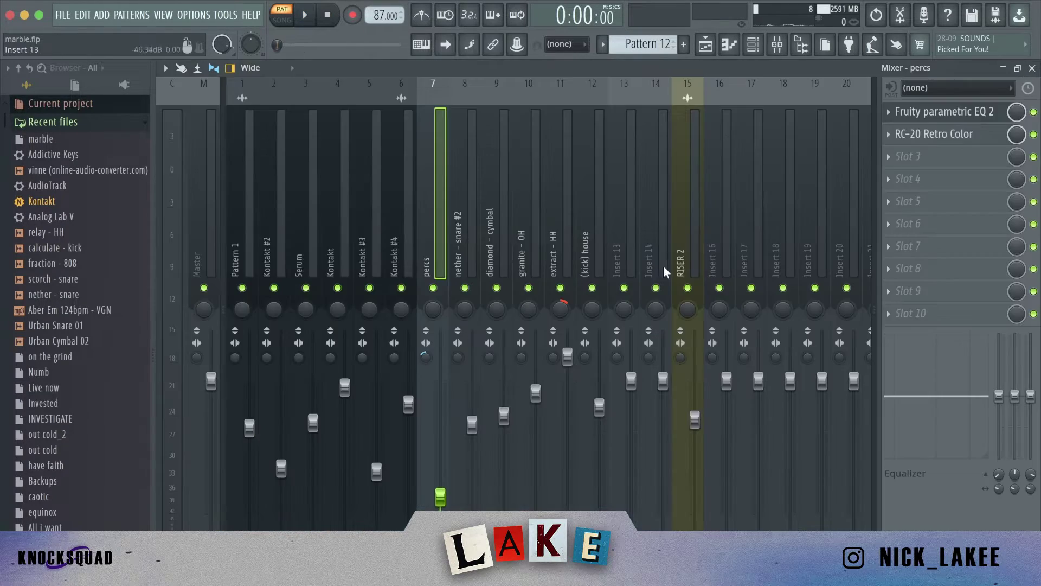
click(974, 114)
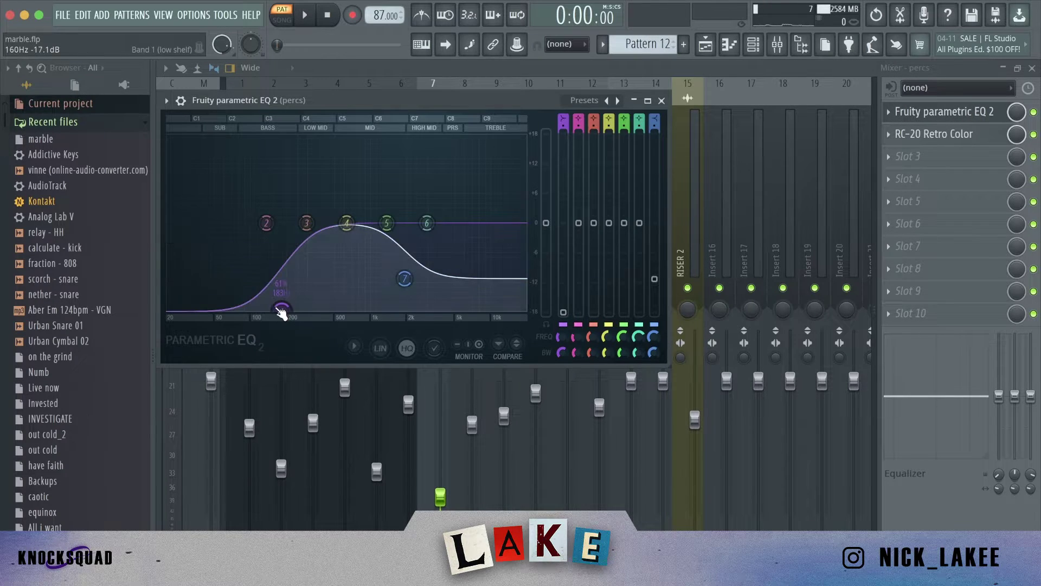
click(956, 134)
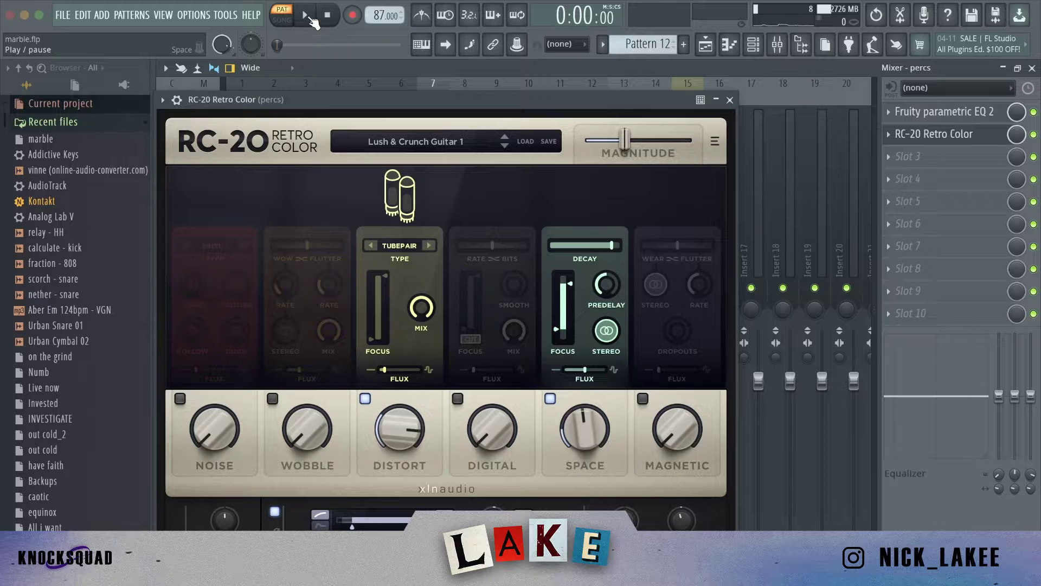
click(305, 15)
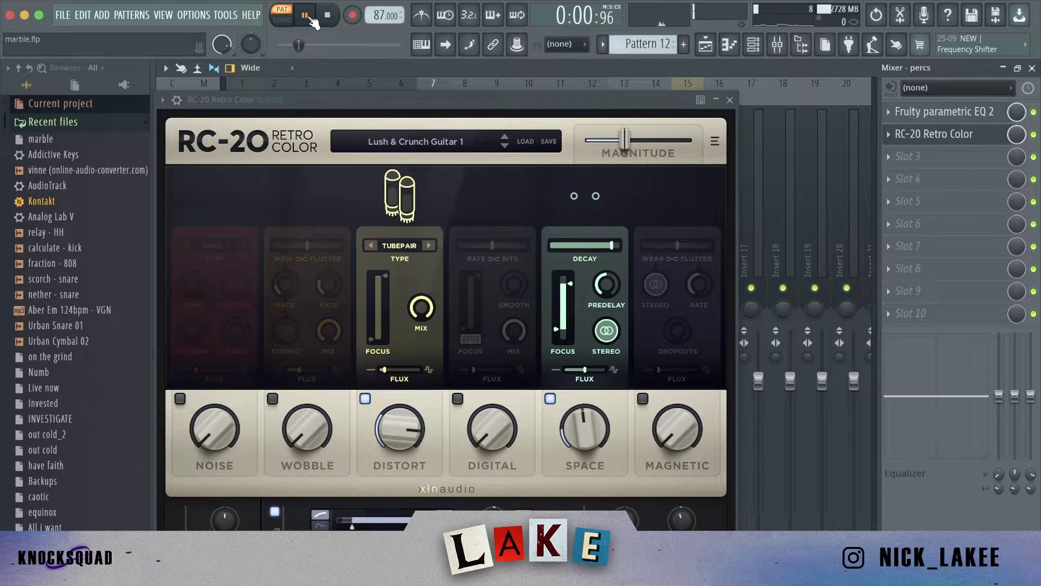
click(730, 100)
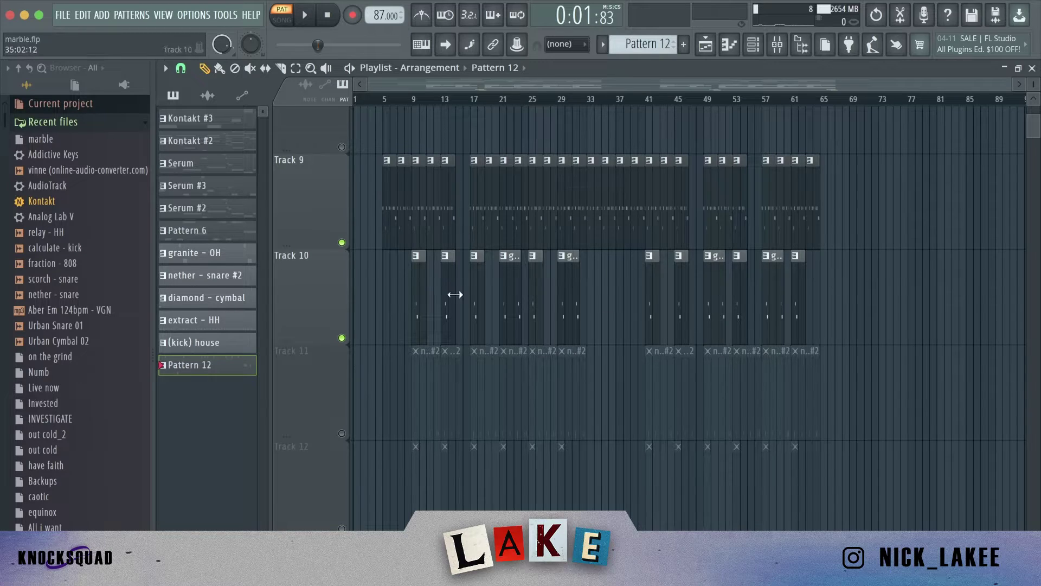
Play the isolated drum tracks from bar 17 in the playlist, viewed closely around bars 17 to 30.
scroll(495, 491, up, 3)
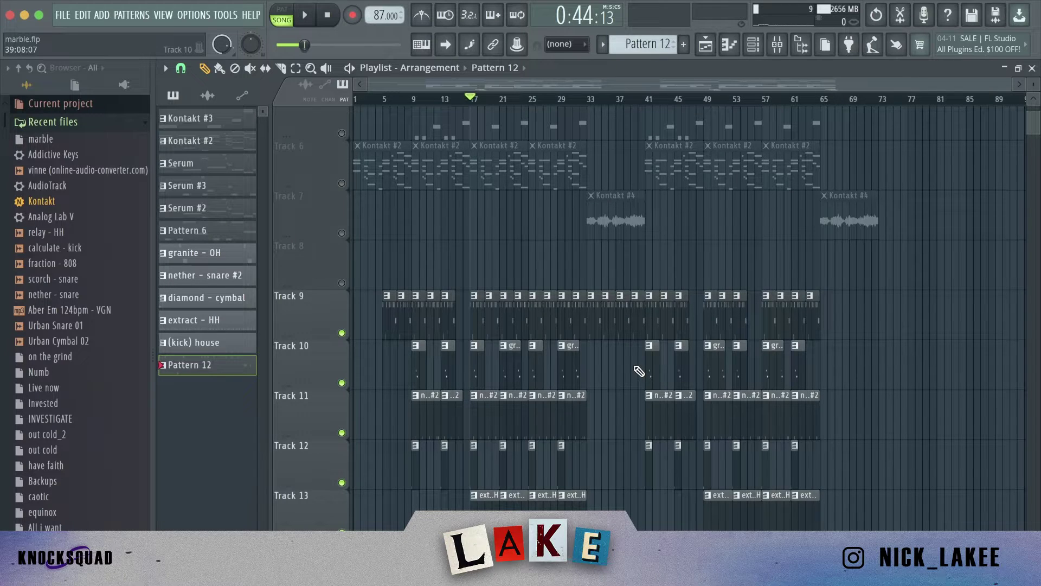
key(space)
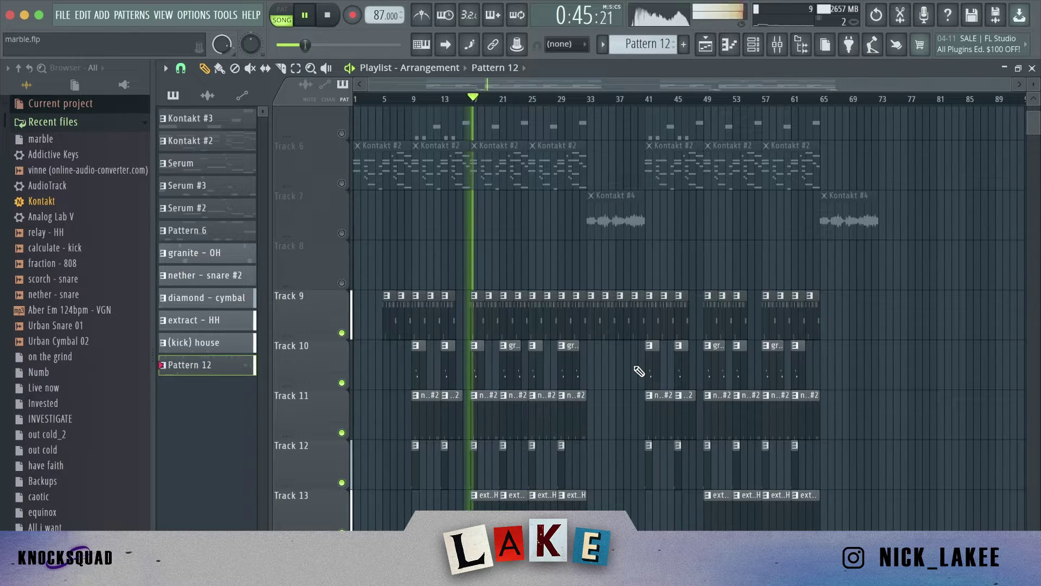
drag(1014, 85, 458, 82)
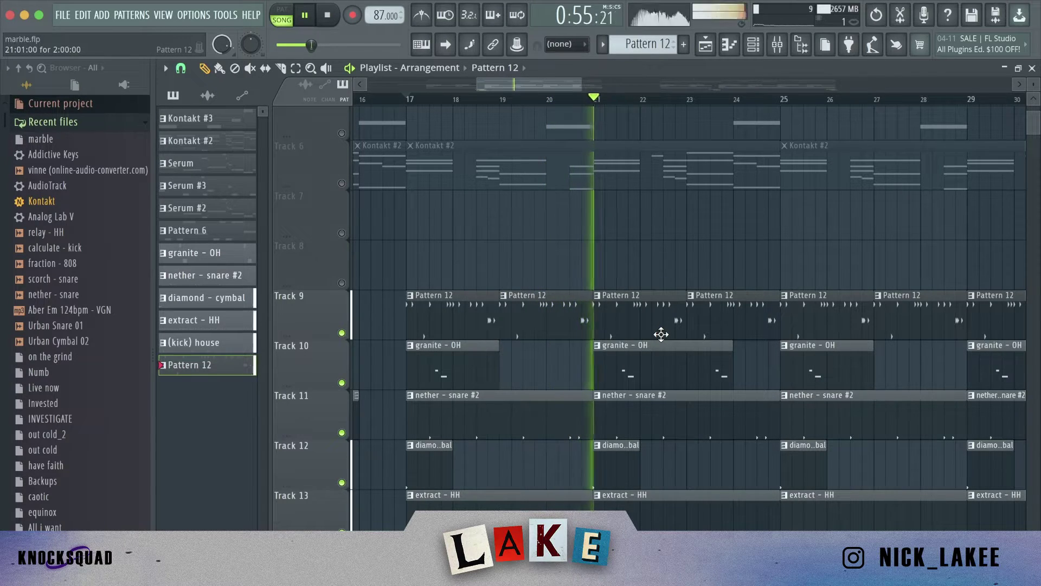
key(space)
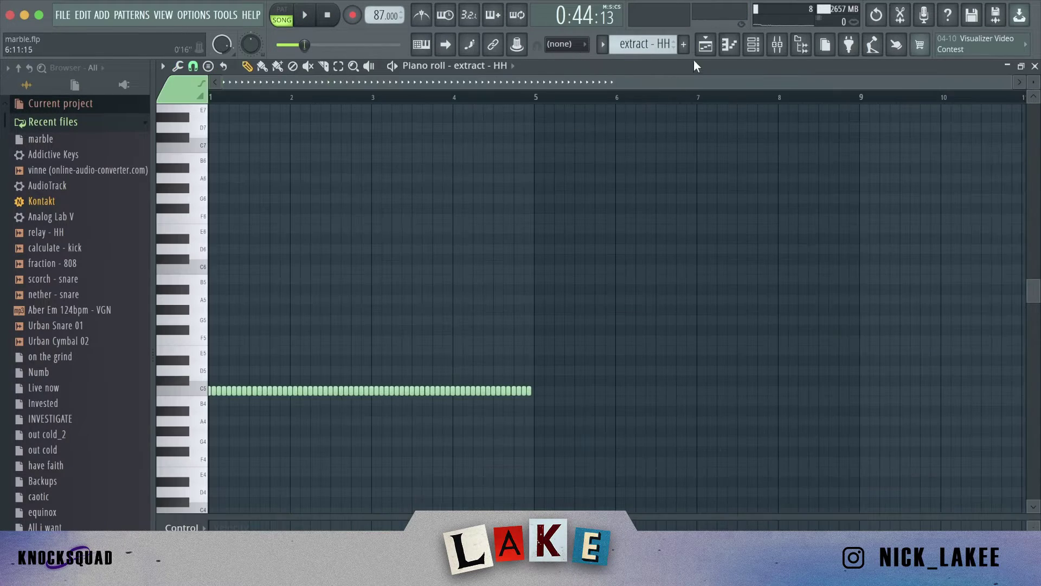
Examine the notes of the extract - HH and nether - snare #2 patterns in the piano roll.
click(728, 48)
double_click(465, 426)
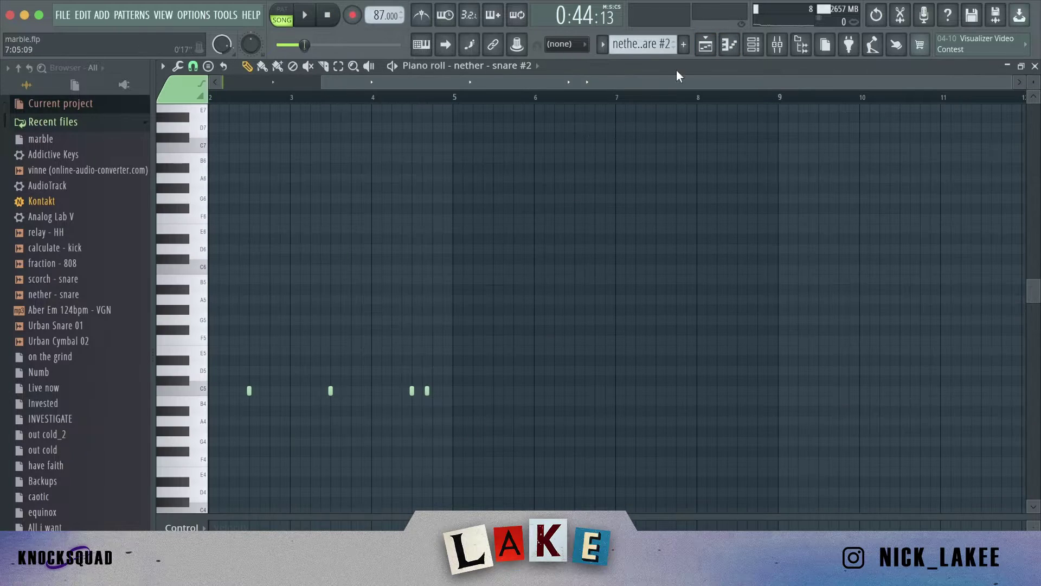
drag(670, 88, 574, 90)
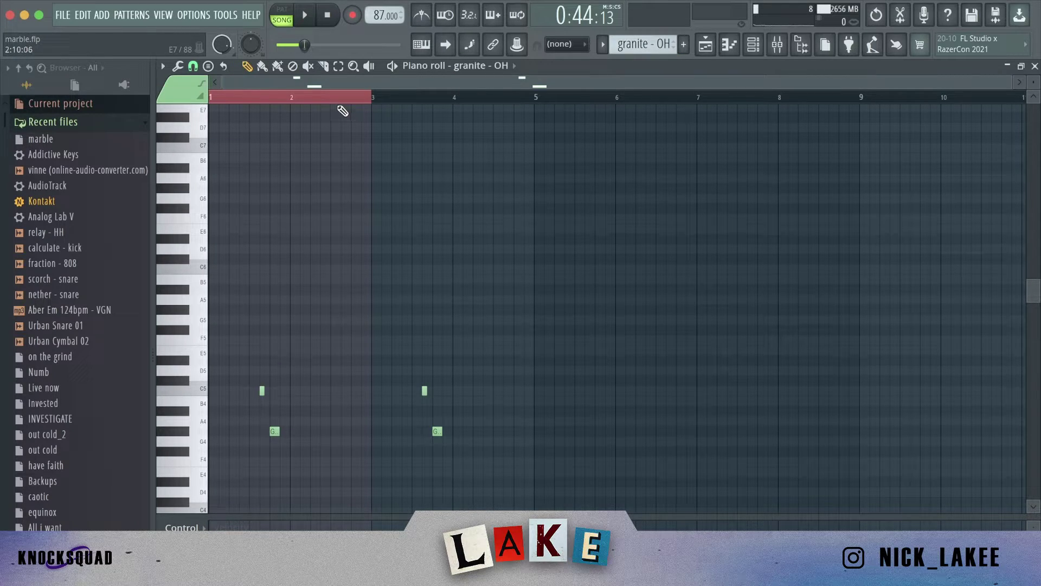
Play the granite - OH, diamond - cymbal and (kick) house patterns in the piano roll.
click(288, 14)
key(space)
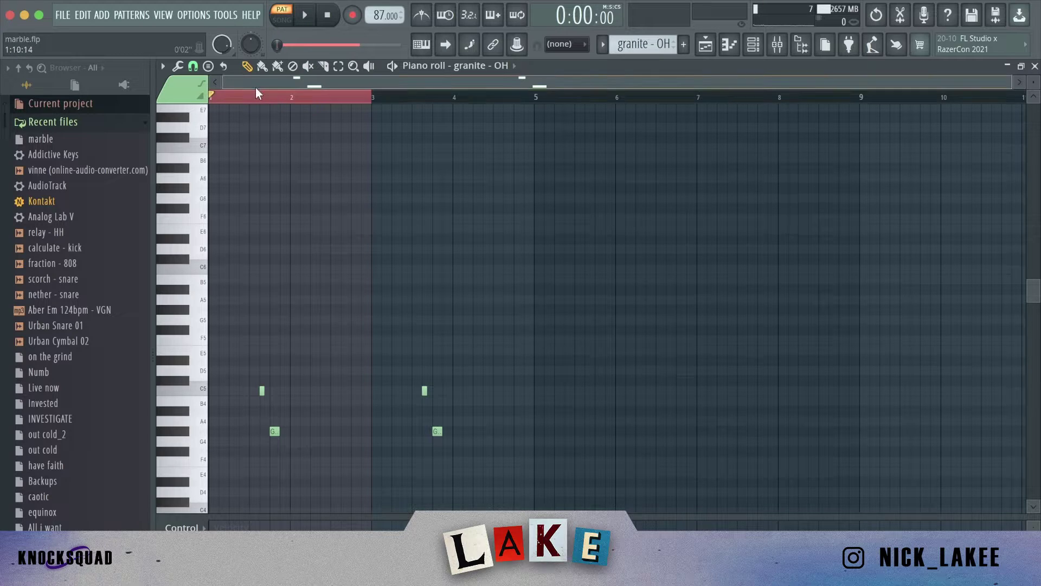
click(707, 45)
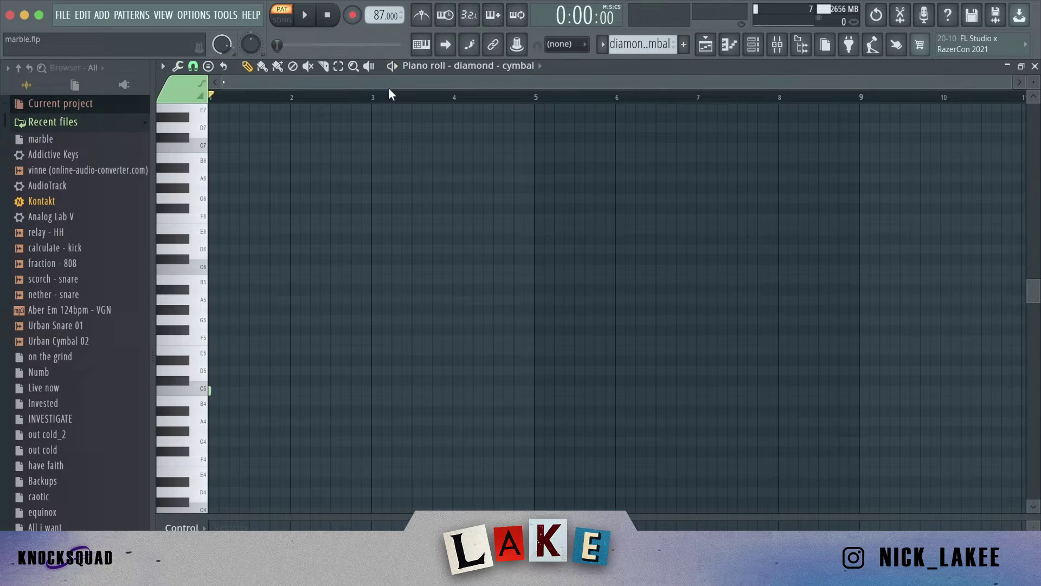
key(space)
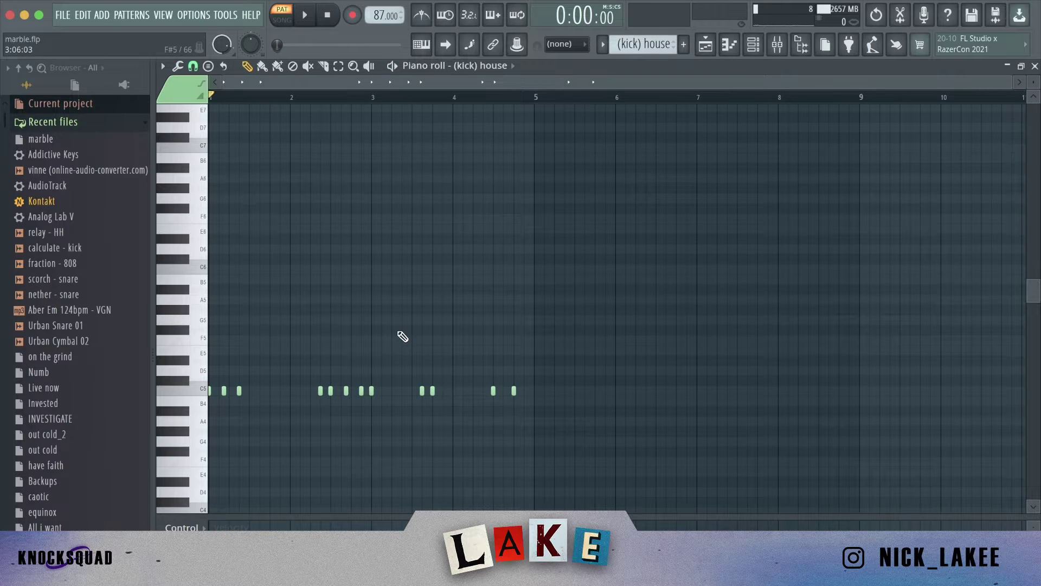
key(space)
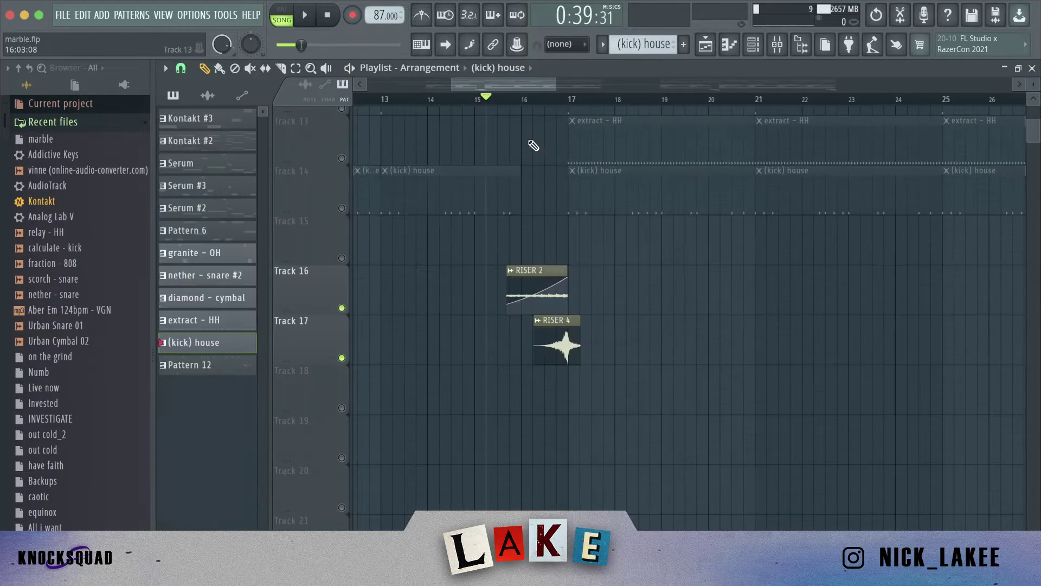
Play the isolated RISER 2 and RISER 4 clips on Tracks 16 and 17 from about bar 15.
key(space)
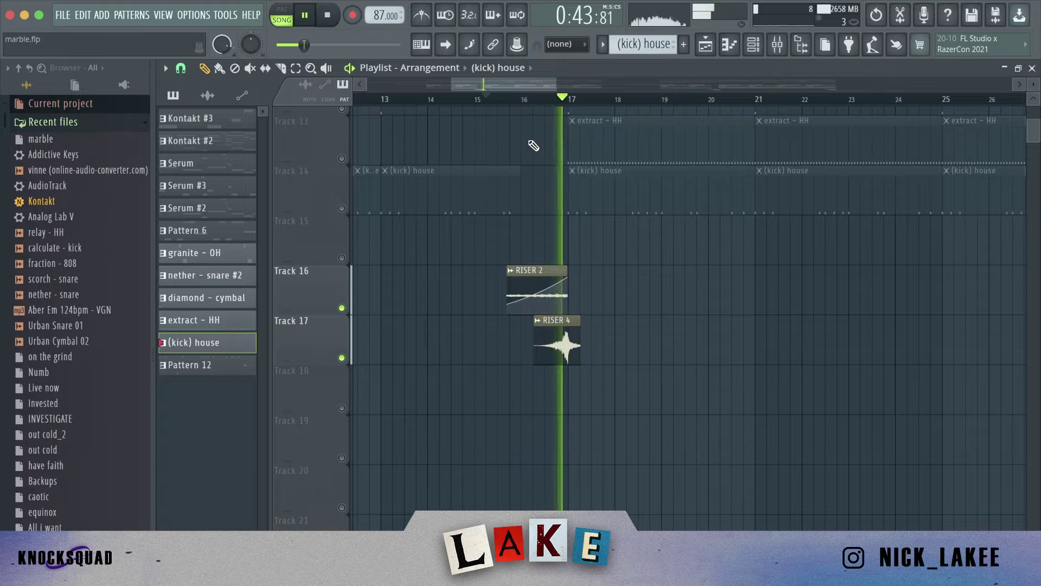
key(space)
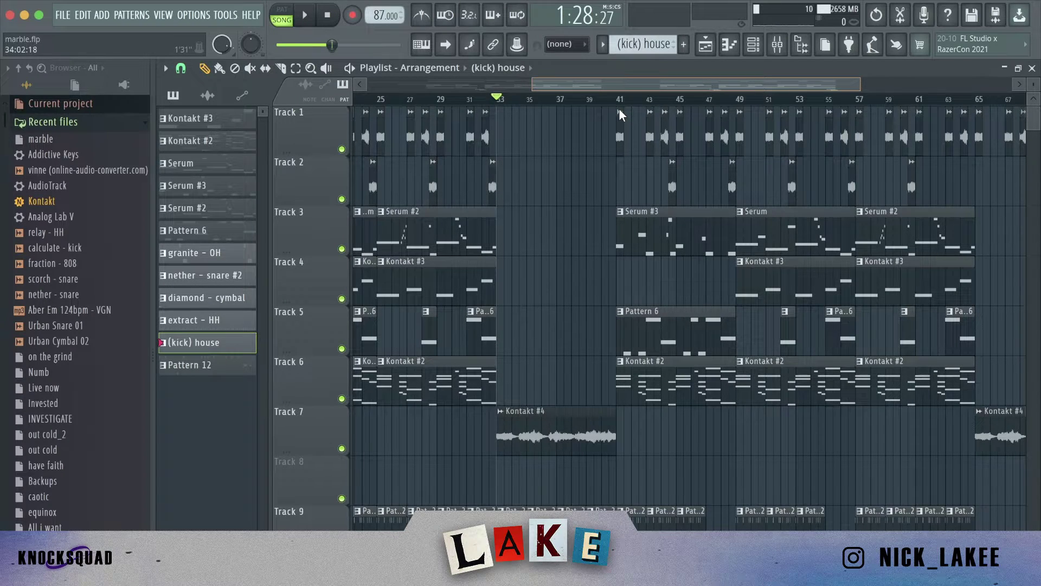
Play the Kontakt #4 break from bar 33 in the playlist and review the arrangement across all tracks.
scroll(619, 109, left, 5)
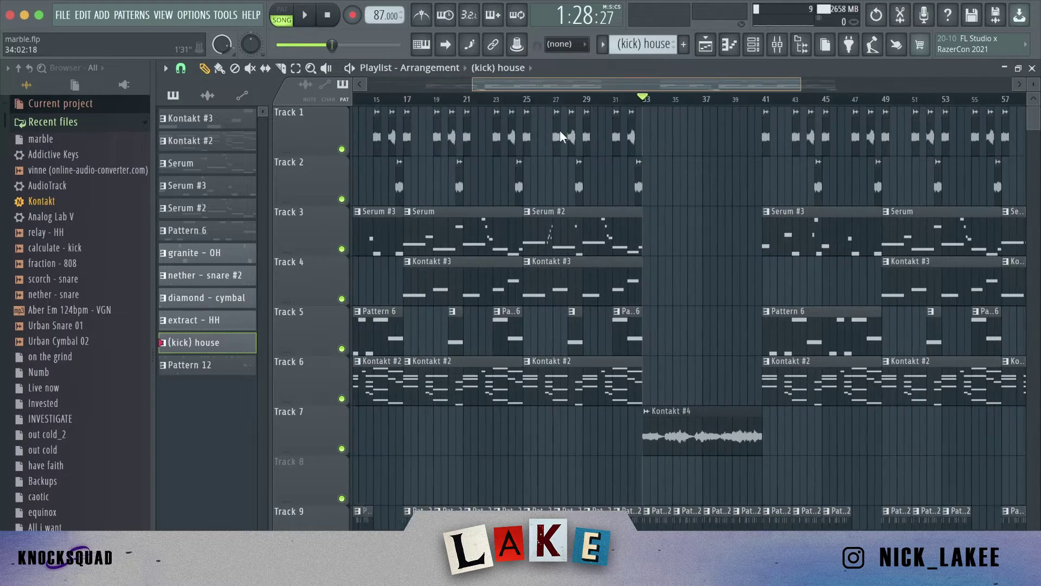
scroll(561, 136, right, 1)
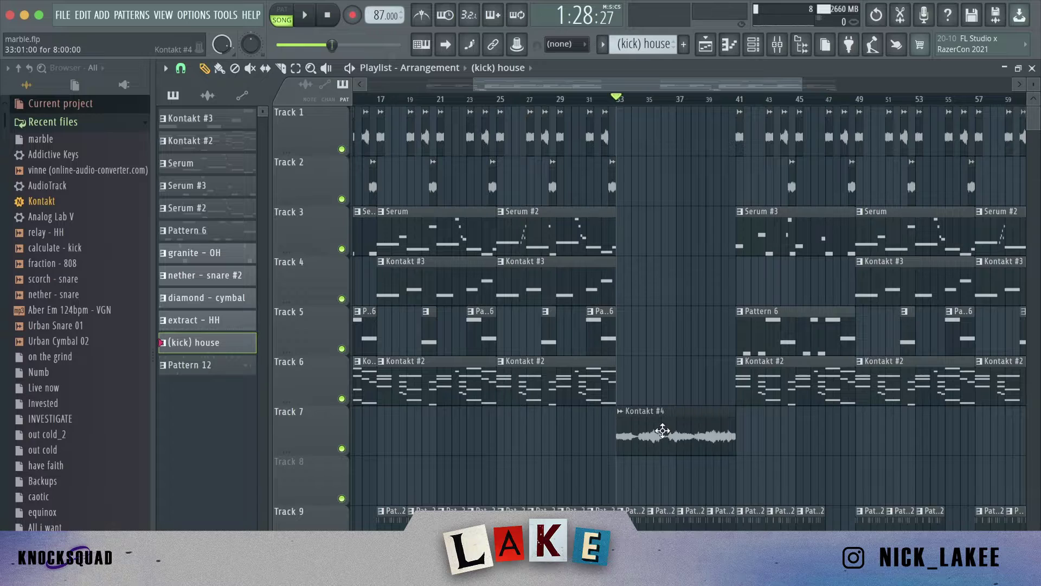
key(space)
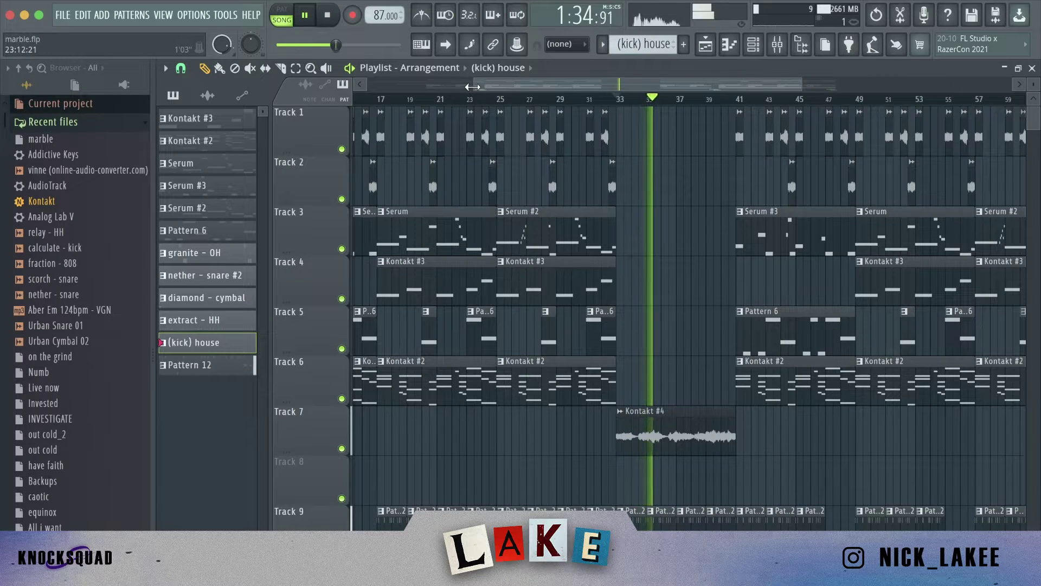
drag(473, 84, 368, 84)
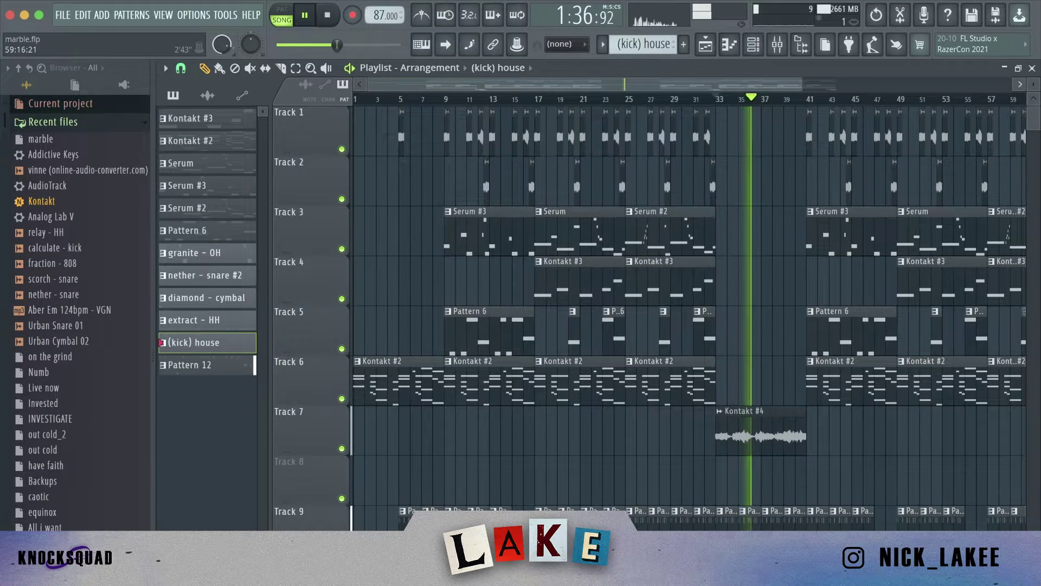
scroll(936, 236, down, 3)
scroll(936, 236, down, 2)
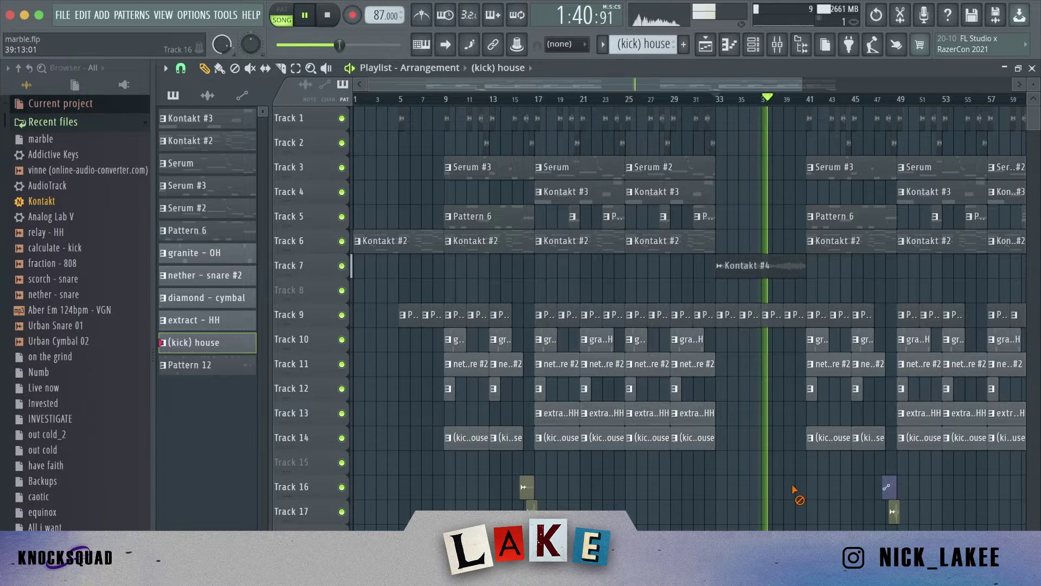
key(space)
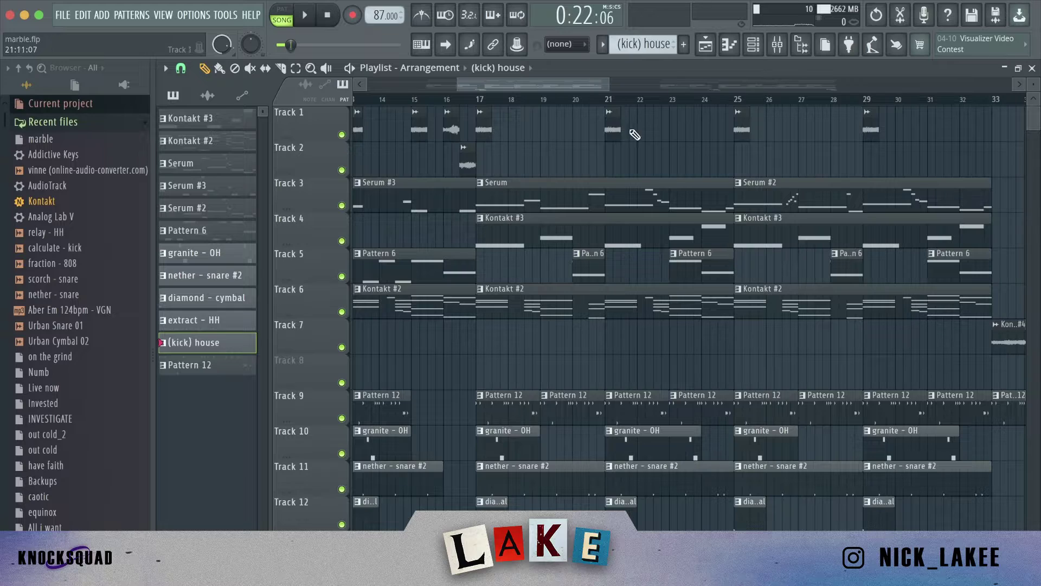
Solo Track 1, play its vocal clip from bar 17, and restore all tracks.
drag(563, 87, 602, 101)
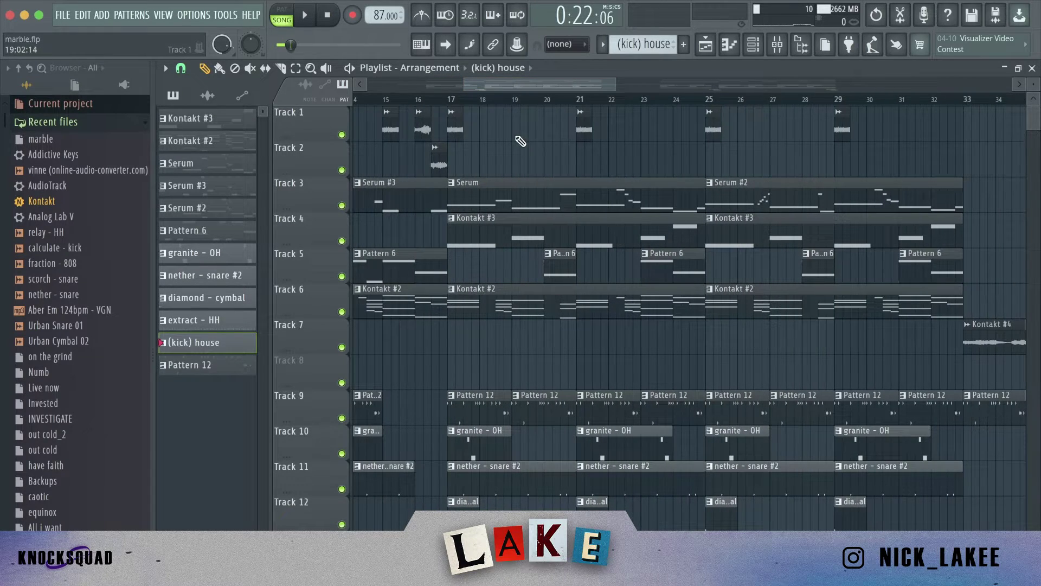
click(447, 98)
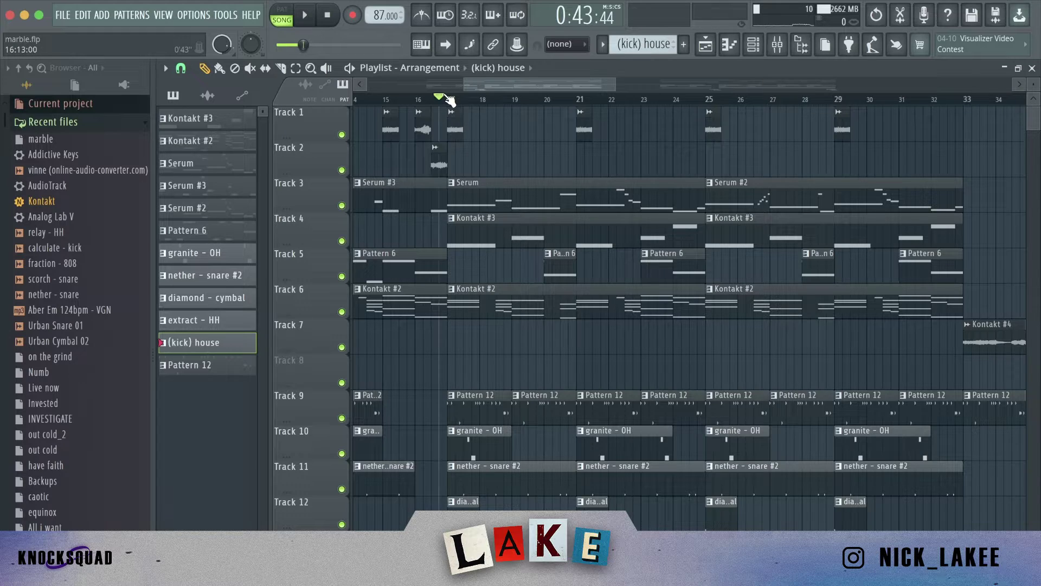
ctrl+click(342, 134)
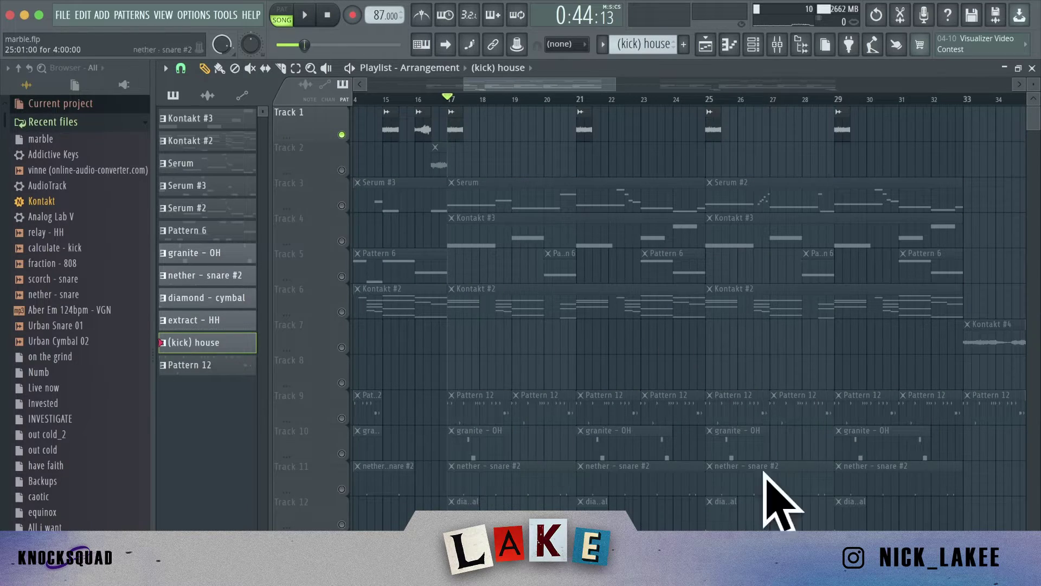
click(313, 18)
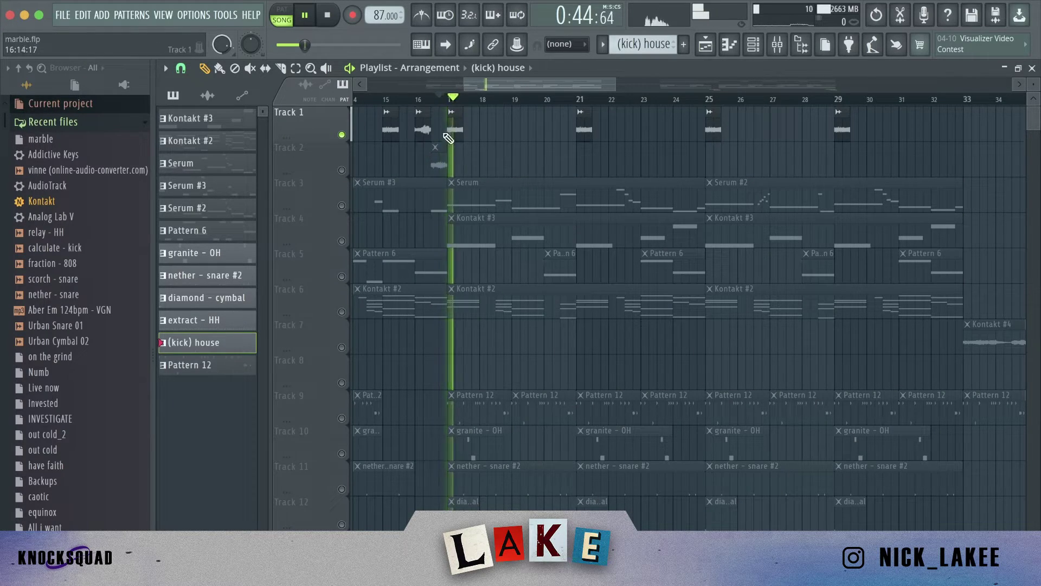
key(ctrl+space)
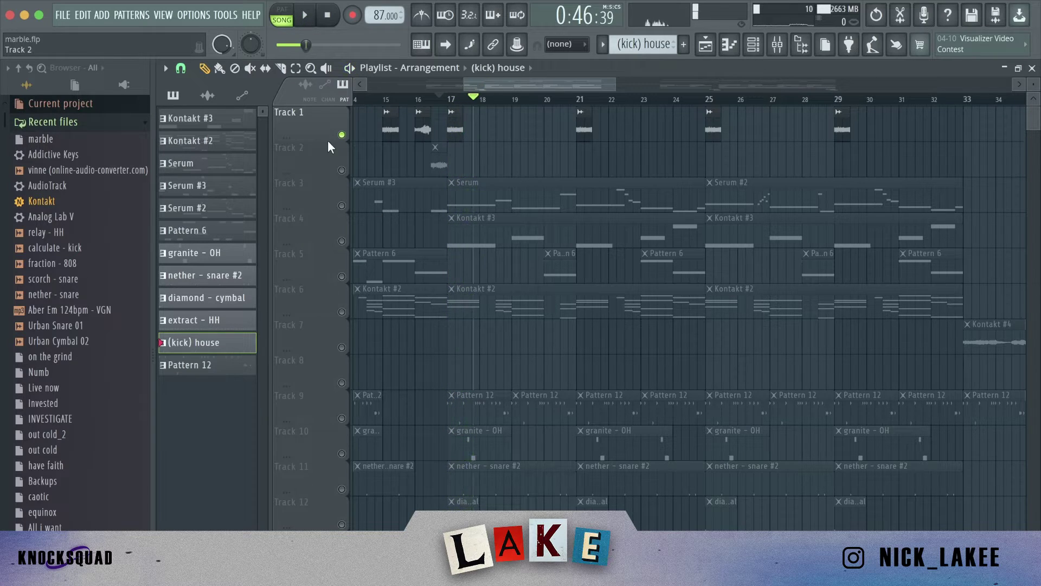
ctrl+click(342, 135)
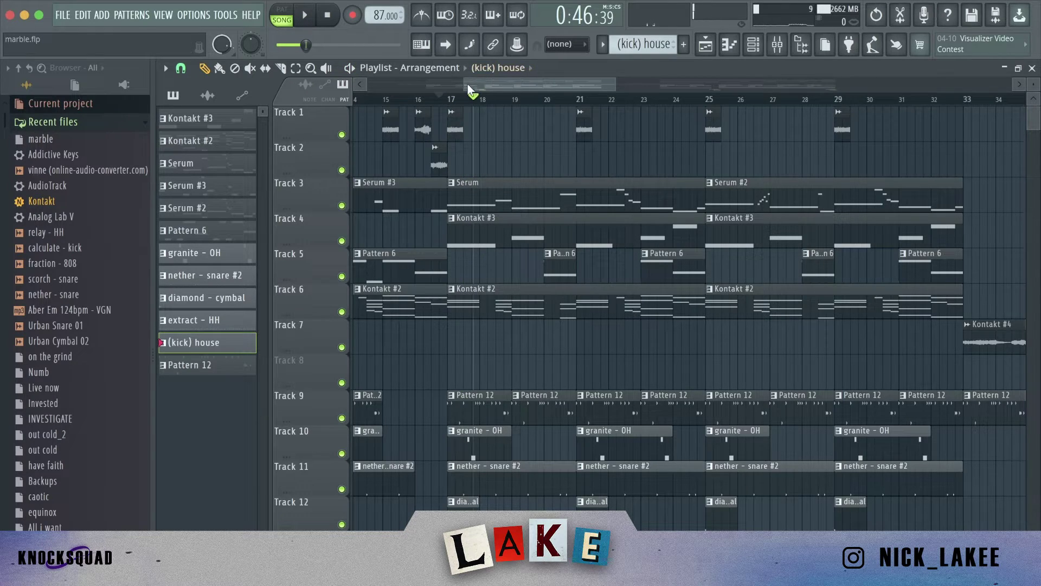
Show the whole arrangement in the playlist and play it from bar 1.
drag(468, 83, 861, 153)
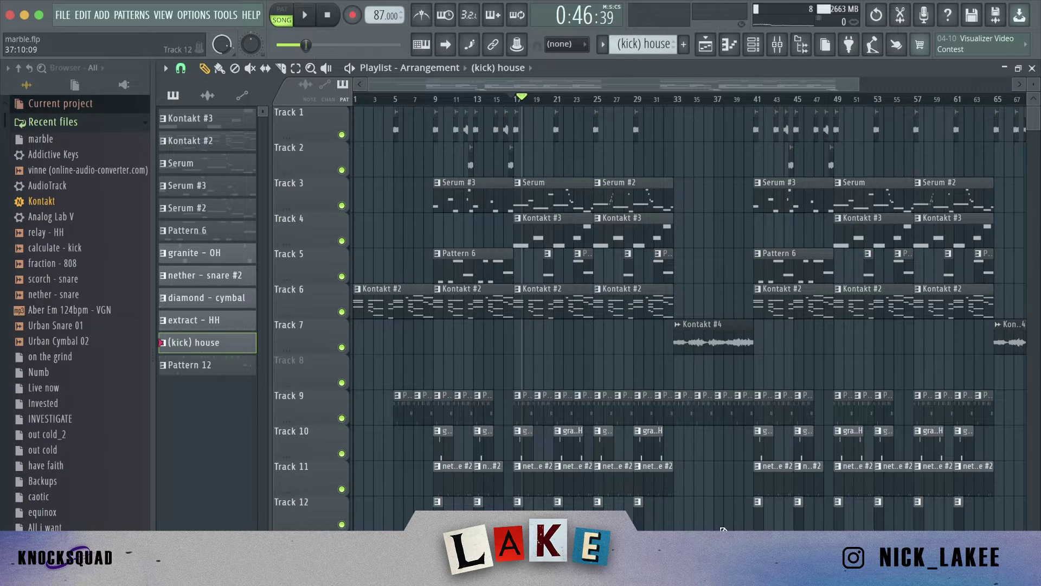
key(space)
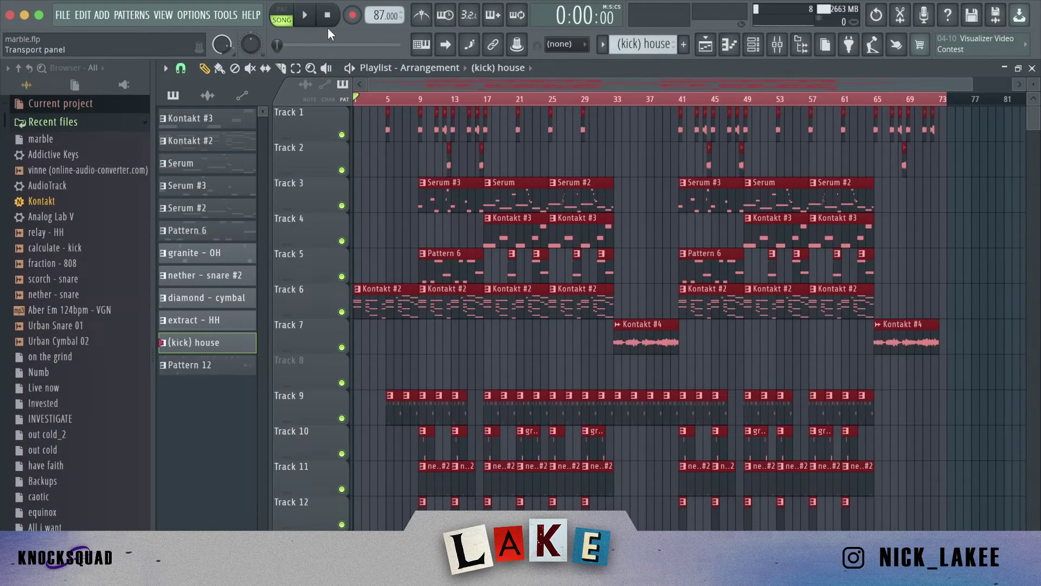
key(space)
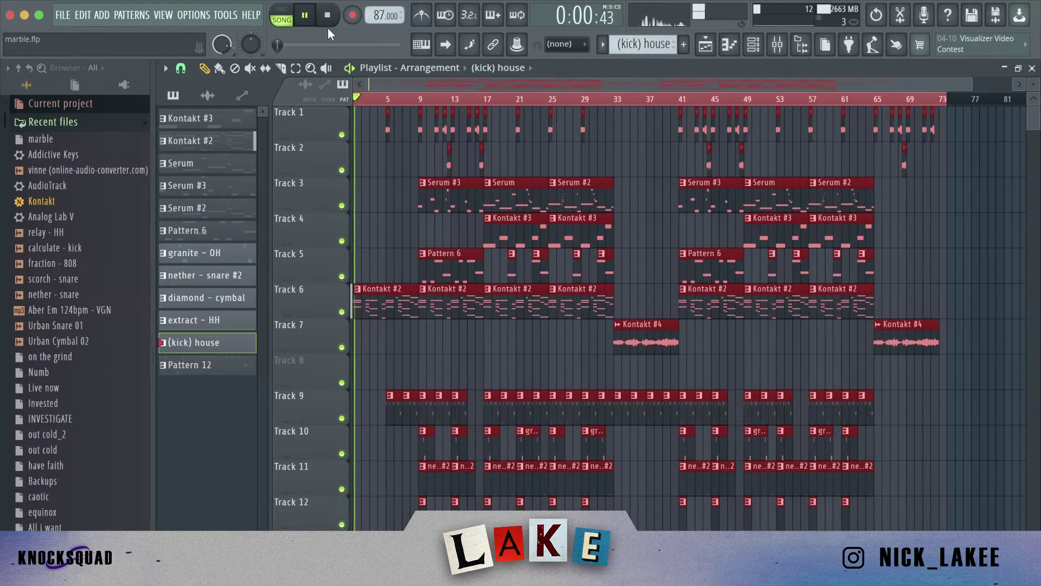